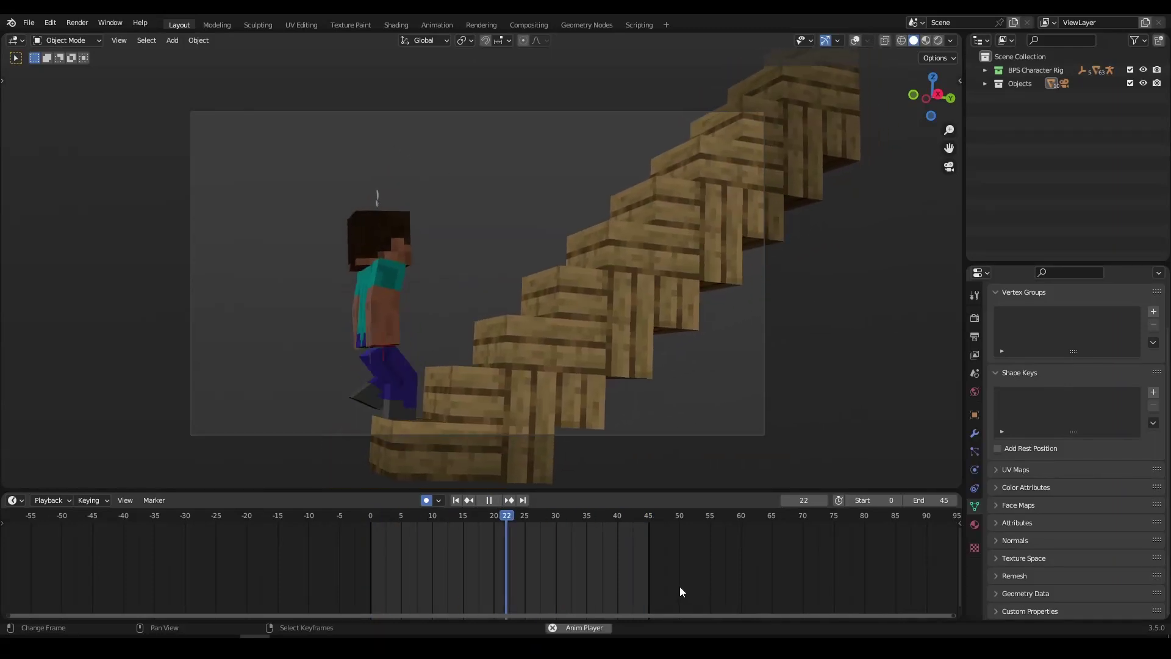
# Stop the animation playback and look at the character beside the stairs outside the camera view
pyautogui.click(489, 501)
pyautogui.click(489, 501)
pyautogui.click(488, 502)
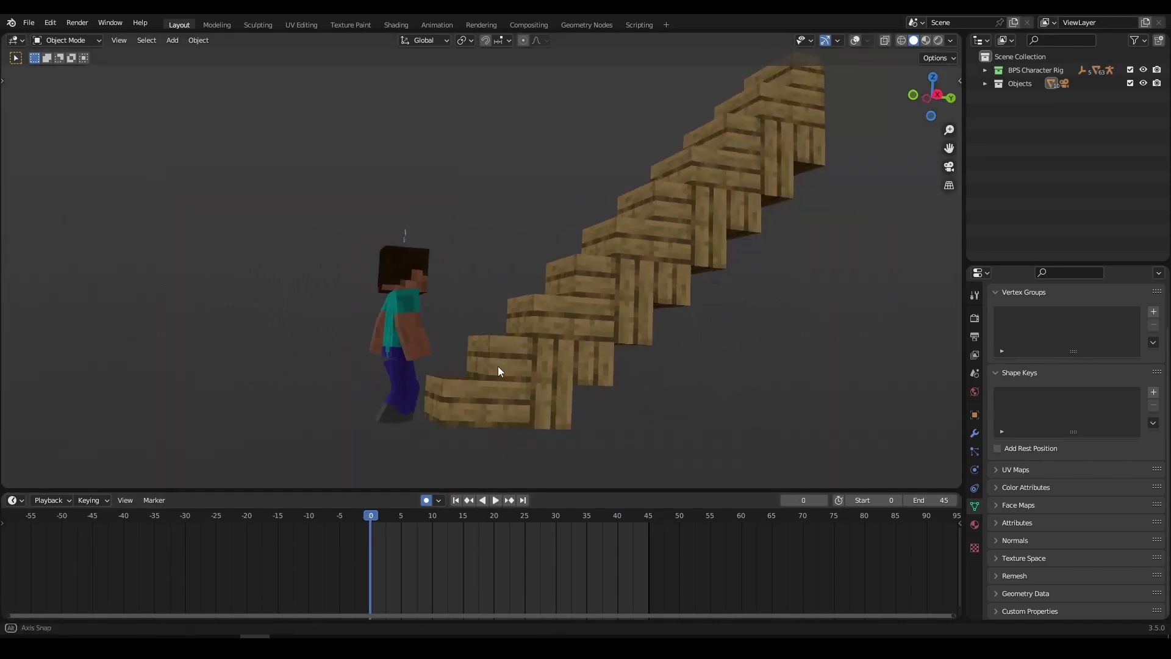
pyautogui.moveTo(498, 366); pyautogui.dragTo(397, 401, button='middle')
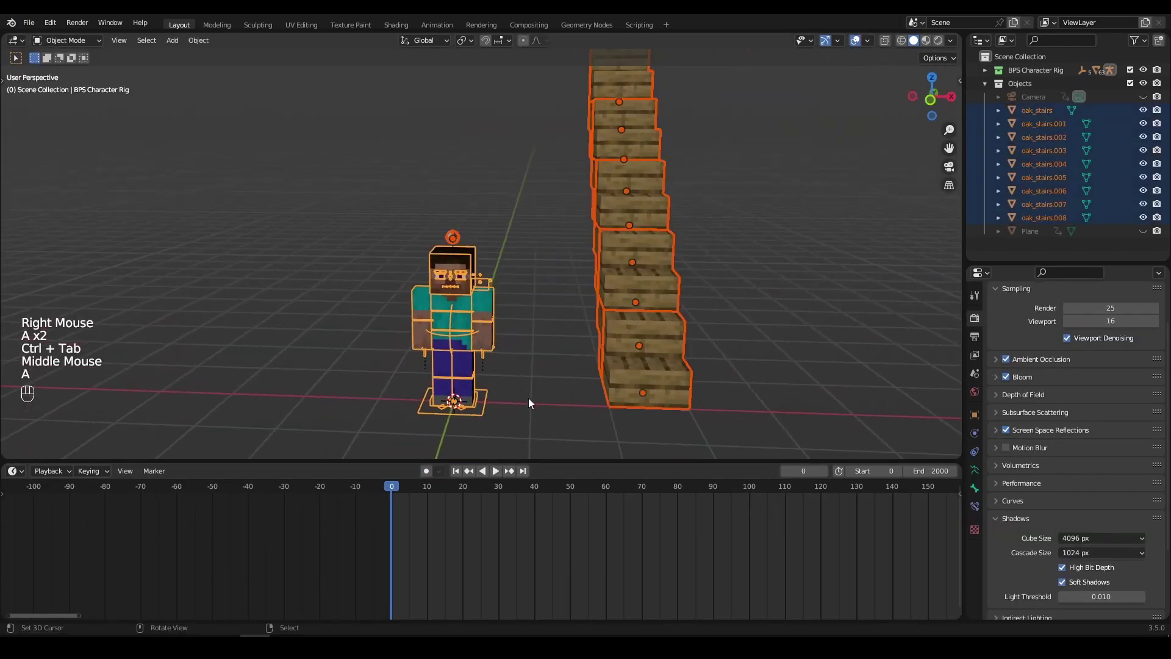
# Deselect all the objects in the scene
pyautogui.press('a')
pyautogui.keyDown('shift'); pyautogui.moveTo(529, 397); pyautogui.dragTo(500, 415, button='middle'); pyautogui.keyUp('shift')
pyautogui.moveTo(500, 415); pyautogui.dragTo(471, 429, button='middle')
pyautogui.click(330, 497)
pyautogui.click(460, 425)
pyautogui.scroll(-1, 459, 424)
pyautogui.scroll(1, 460, 425)
pyautogui.moveTo(934, 482); pyautogui.dragTo(705, 471, button='middle')
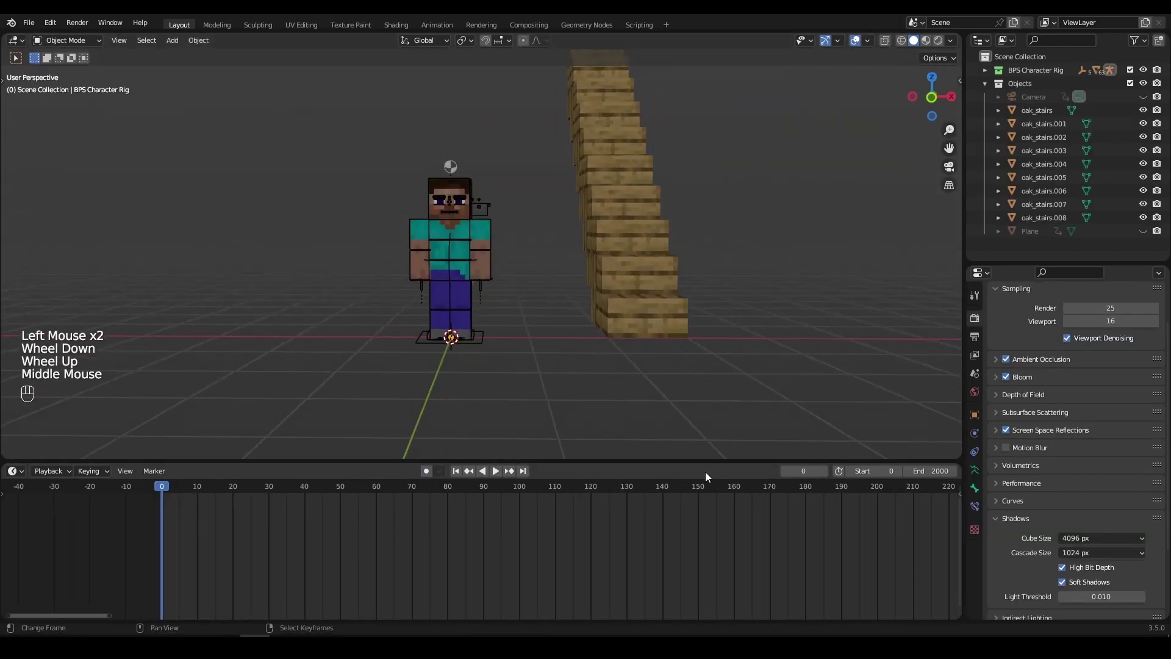
# Turn on automatic keyframing and open the list of active keying sets
pyautogui.moveTo(705, 471); pyautogui.dragTo(671, 481)
pyautogui.click(426, 470)
pyautogui.click(90, 470)
pyautogui.click(112, 410)
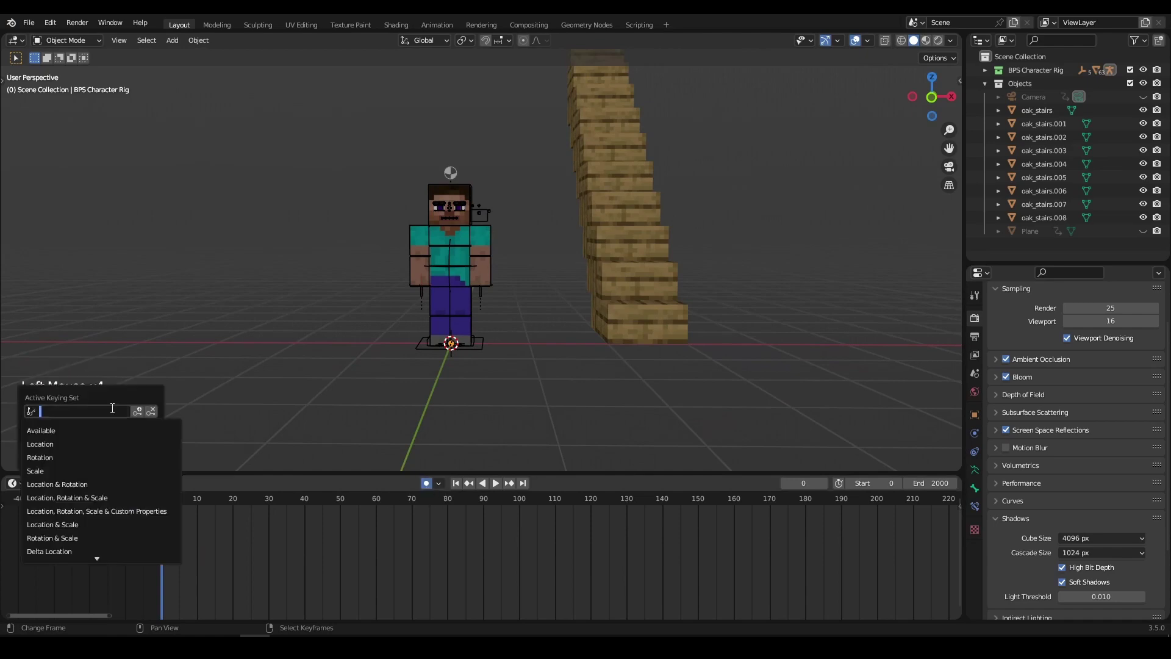
# Put the character rig in Pose Mode and snap its Root bone to the 3D cursor placed at the foot of the stairs
pyautogui.rightClick(485, 347)
pyautogui.hotkey('ctrl', 'Tab')
pyautogui.rightClick(485, 347)
pyautogui.moveTo(485, 347); pyautogui.dragTo(452, 397, button='middle')
pyautogui.click(413, 390)
pyautogui.click(532, 363)
pyautogui.hotkey('shift', 's')
# Rotate the Root bone around the global Z axis so the character faces the stairs
pyautogui.press('r')
pyautogui.press('r')
pyautogui.middleClick(475, 399)
pyautogui.press('r')
pyautogui.click(494, 406)
pyautogui.press('f')
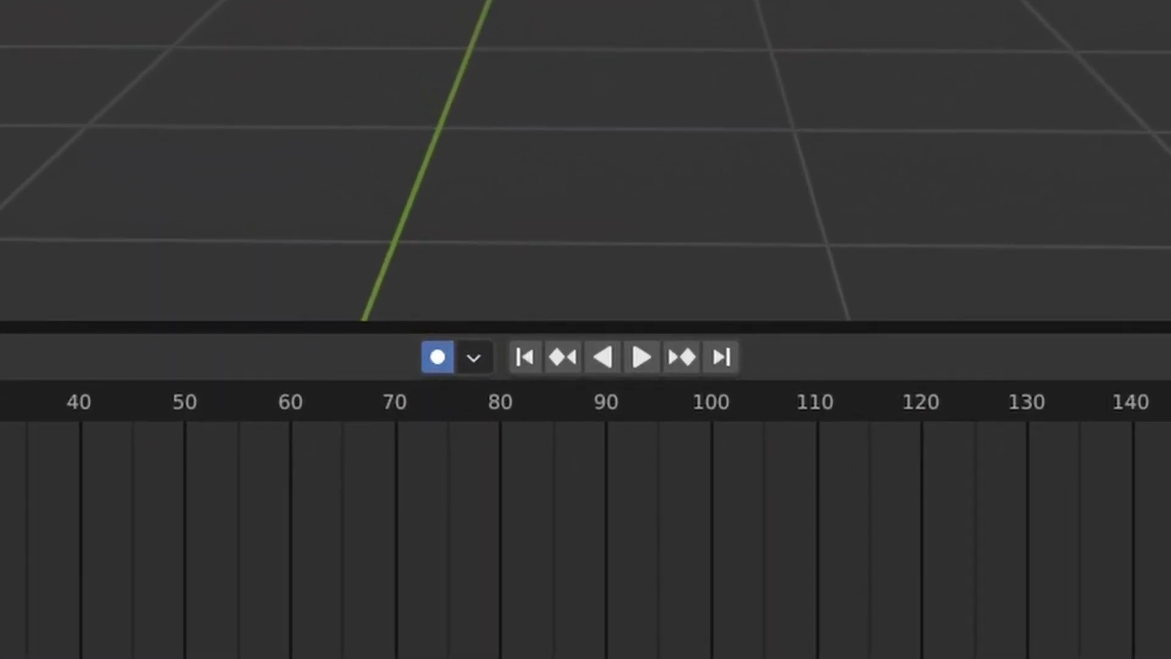
pyautogui.click(335, 355)
pyautogui.click(400, 147)
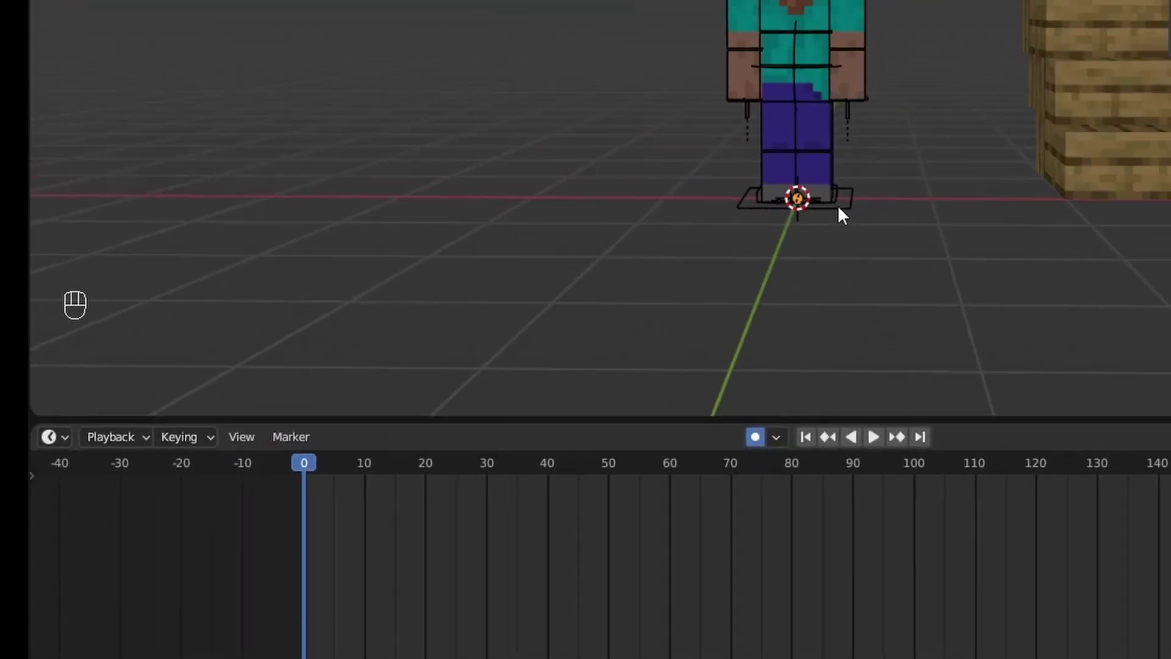
# Pose the character rig by snapping its Root bone to the 3D cursor set at the bottom stair
pyautogui.rightClick(486, 342)
pyautogui.moveTo(486, 343); pyautogui.dragTo(549, 366, button='middle')
pyautogui.click(549, 366)
pyautogui.moveTo(549, 366); pyautogui.dragTo(622, 353, button='middle')
pyautogui.hotkey('shift', 's')
pyautogui.click(375, 322)
# Rotate the Root bone around the global Z axis towards the stairs and move it in front of the first stair
pyautogui.moveTo(375, 321); pyautogui.dragTo(464, 342, button='middle')
pyautogui.press('r')
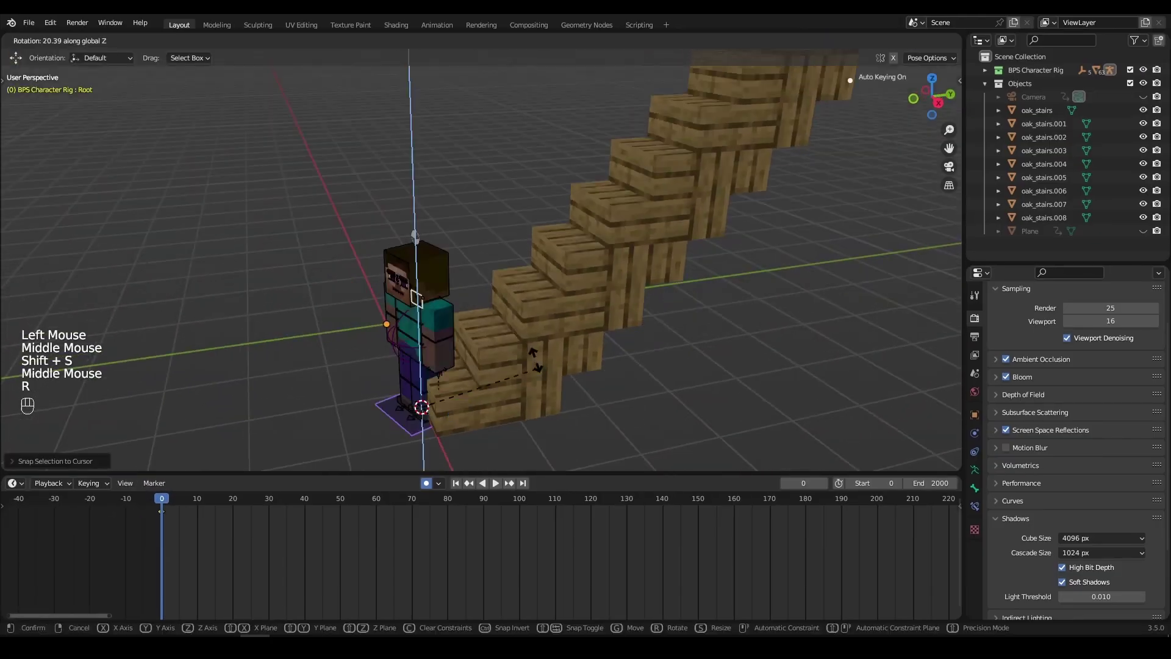
pyautogui.press('r')
pyautogui.middleClick(535, 360)
pyautogui.press('r')
pyautogui.click(496, 404)
pyautogui.press('f')
pyautogui.click(651, 327)
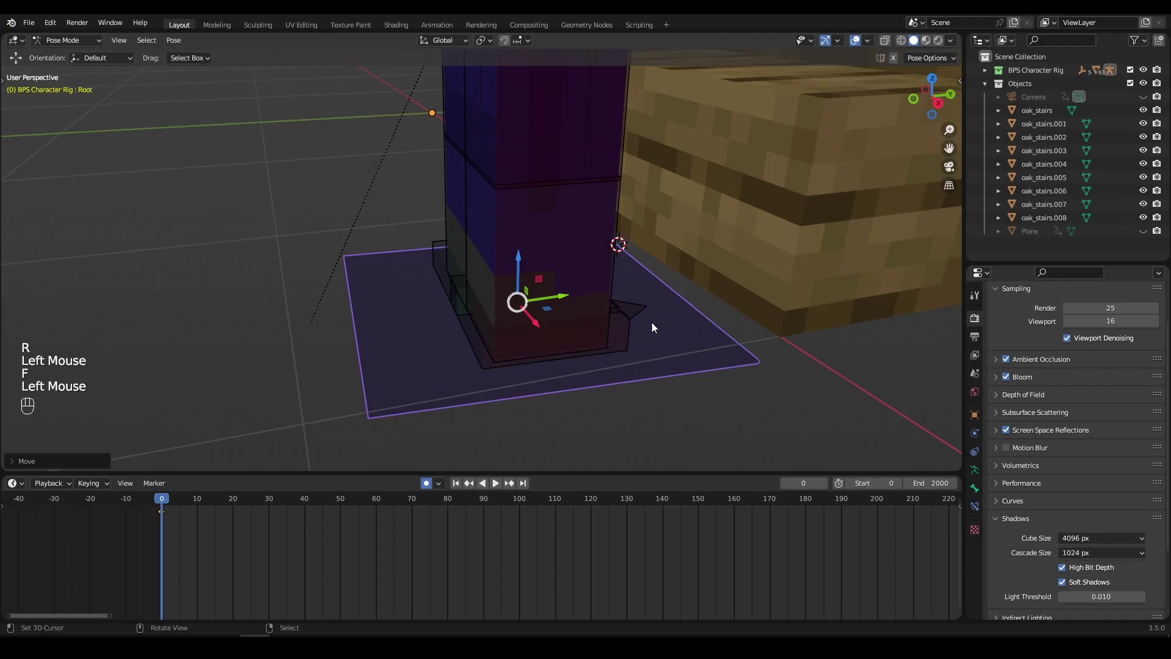
pyautogui.scroll(-3, 641, 320)
pyautogui.moveTo(640, 320); pyautogui.dragTo(627, 313, button='middle')
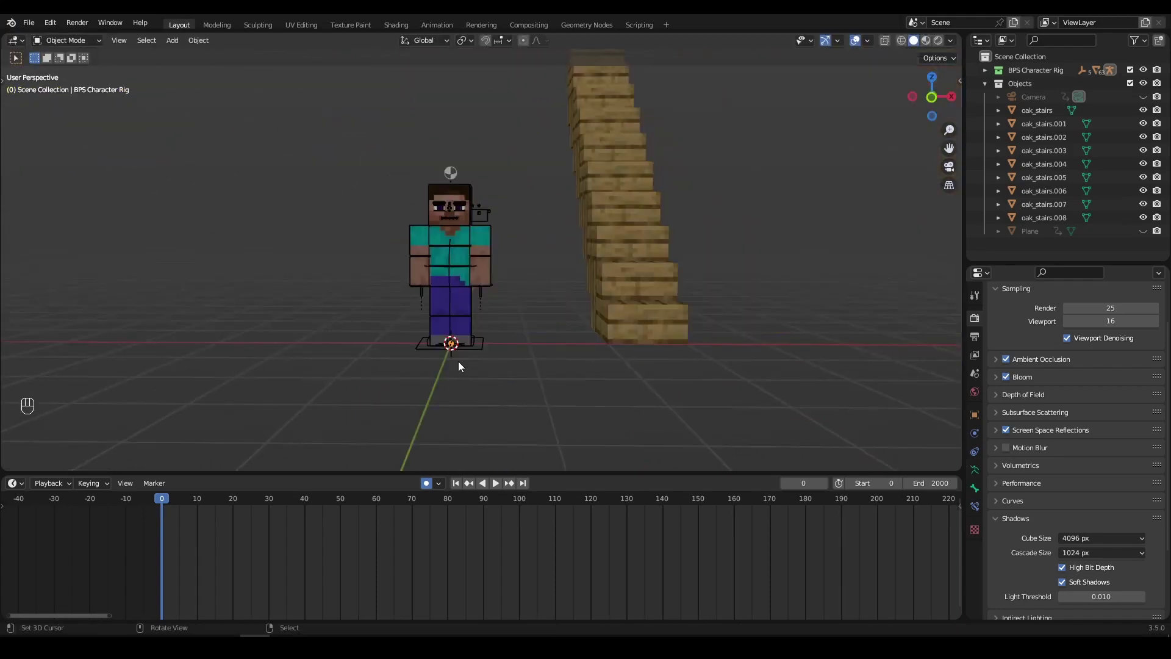
# Enter Pose Mode on the character rig, set the 3D cursor at the foot of the stairs and snap the Root bone to it
pyautogui.rightClick(474, 350)
pyautogui.hotkey('ctrl', 'Tab')
pyautogui.rightClick(475, 350)
pyautogui.moveTo(475, 349); pyautogui.dragTo(412, 413, button='middle')
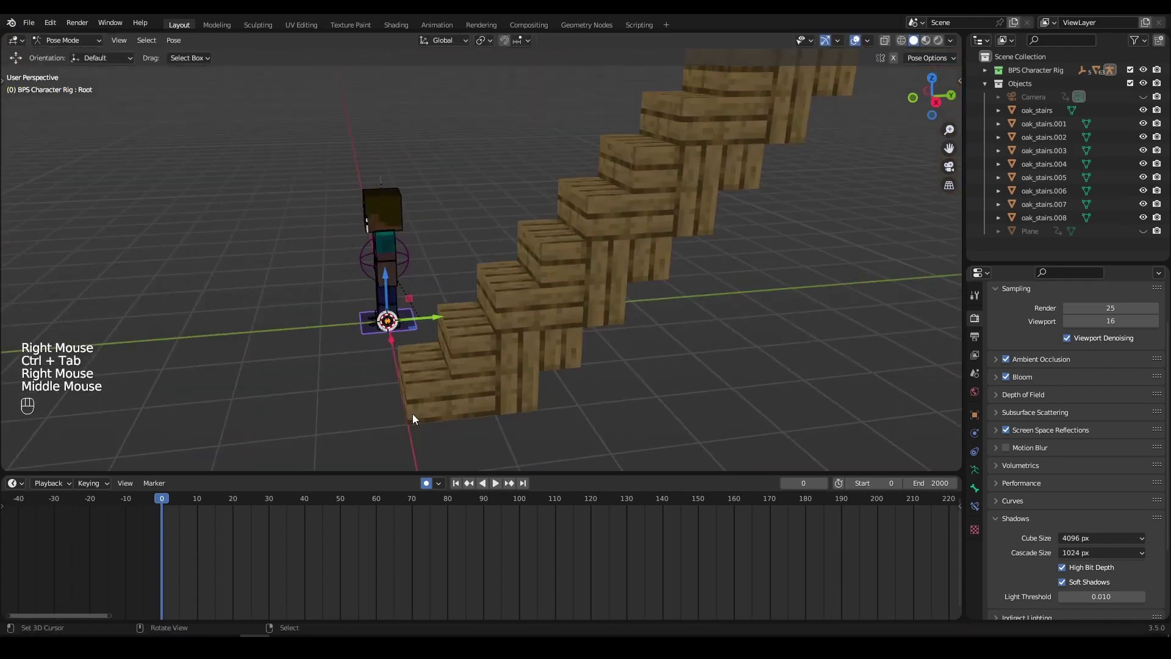
pyautogui.click(451, 369)
pyautogui.moveTo(451, 368); pyautogui.dragTo(408, 390, button='middle')
pyautogui.click(486, 361)
pyautogui.hotkey('shift', 's')
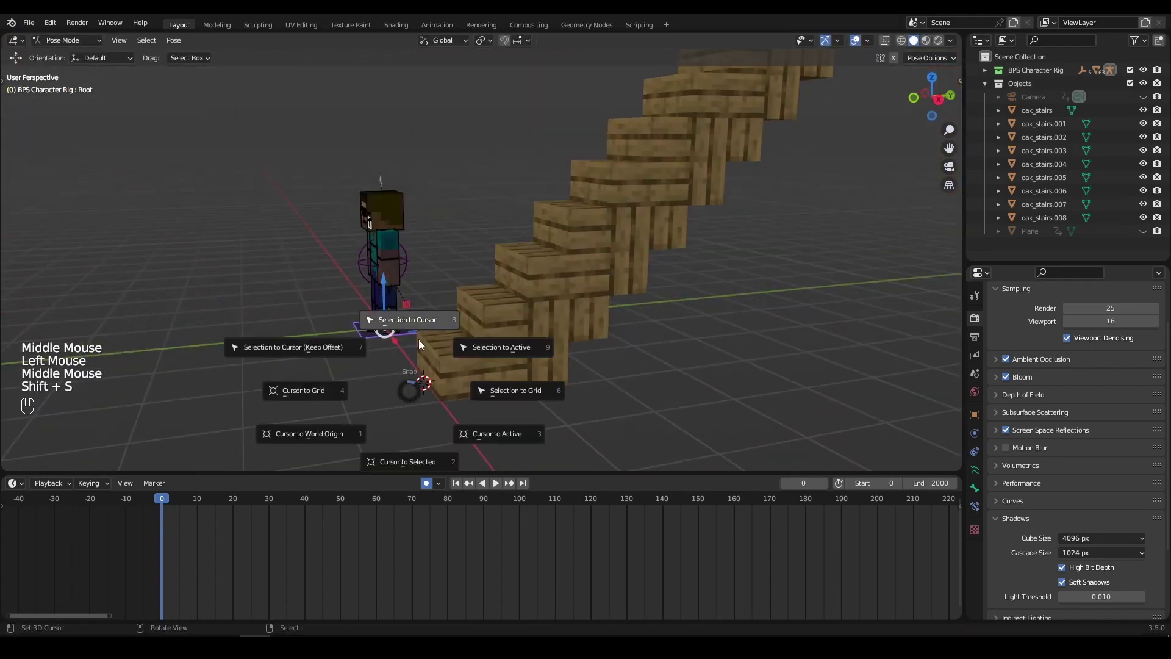
# Turn the Root bone around the global Z axis to face the character towards the stairs
pyautogui.middleClick(418, 339)
pyautogui.press('r')
pyautogui.press('r')
pyautogui.middleClick(471, 170)
pyautogui.press('r')
pyautogui.click(486, 327)
pyautogui.press('f')
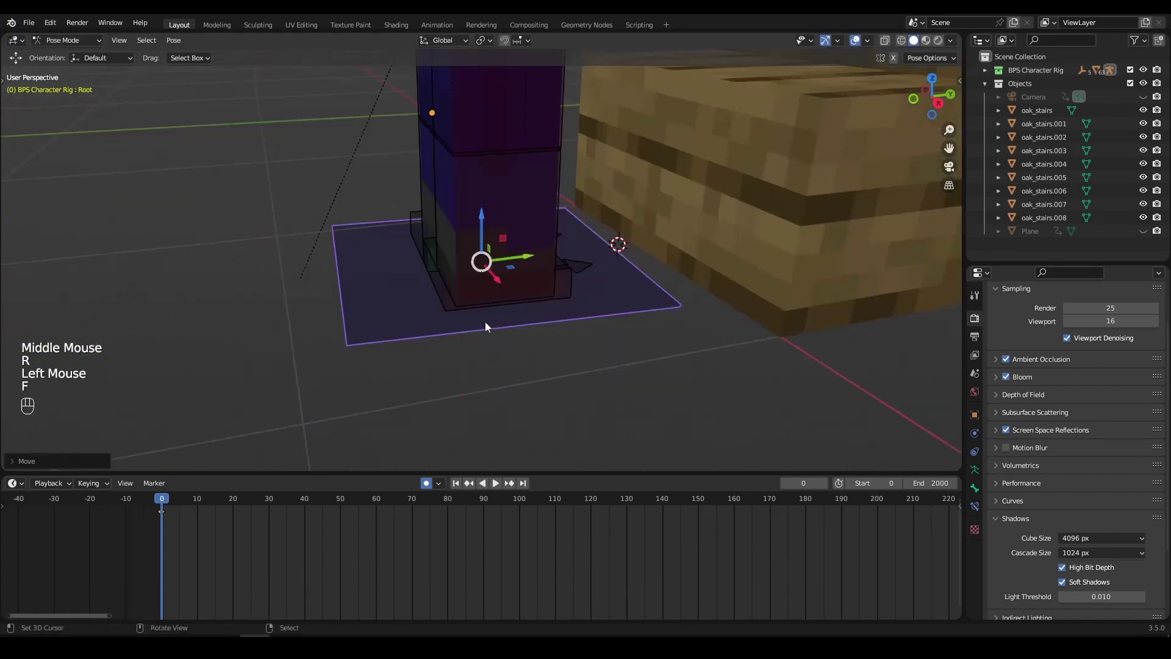
# Reposition the Root bone closer to the first stair
pyautogui.scroll(-1, 549, 274)
pyautogui.press('r')
pyautogui.moveTo(575, 248); pyautogui.dragTo(586, 262, button='middle')
pyautogui.click(586, 262)
pyautogui.press('r')
pyautogui.press('f')
pyautogui.scroll(-2, 632, 264)
pyautogui.moveTo(702, 329); pyautogui.dragTo(549, 274, button='middle')
pyautogui.moveTo(548, 275); pyautogui.dragTo(464, 293, button='middle')
# Adjust the Root bone in the right orthographic view so the feet stand just in front of the first stair
pyautogui.scroll(1, 488, 280)
pyautogui.scroll(1, 463, 292)
pyautogui.click(421, 444)
pyautogui.keyDown('shift'); pyautogui.moveTo(421, 445); pyautogui.dragTo(464, 305, button='middle'); pyautogui.keyUp('shift')
pyautogui.moveTo(464, 305); pyautogui.dragTo(492, 292, button='middle')
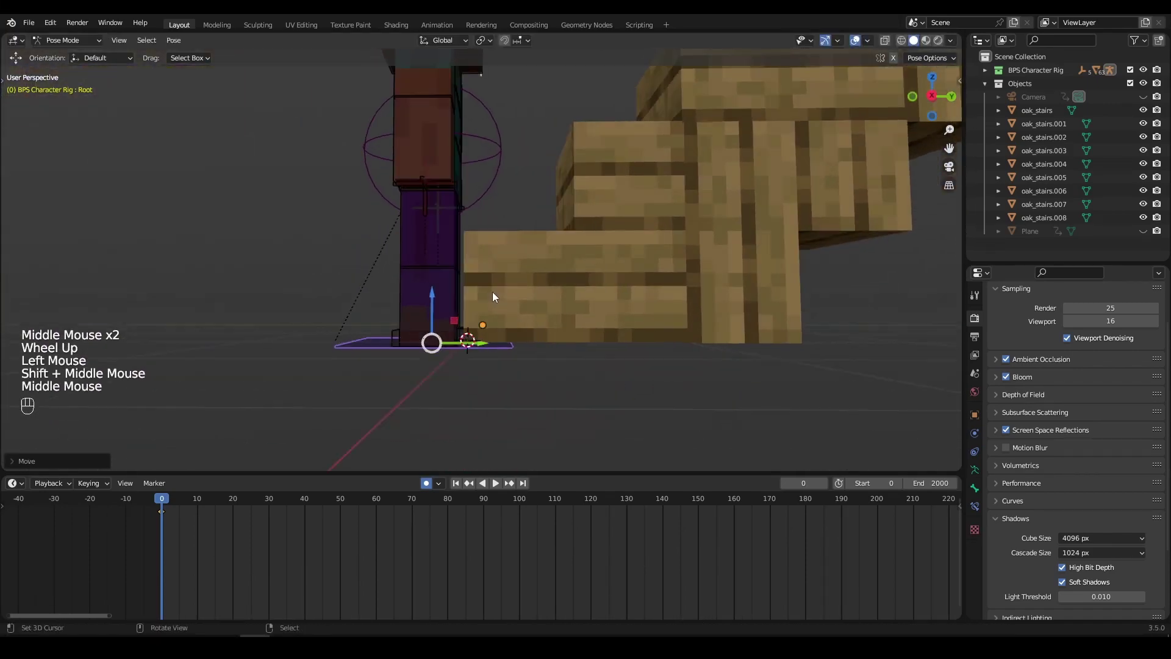
pyautogui.press('KP_4')
pyautogui.press('KP_5')
pyautogui.press('KP_3')
pyautogui.keyDown('shift'); pyautogui.moveTo(412, 283); pyautogui.dragTo(466, 314, button='middle'); pyautogui.keyUp('shift')
pyautogui.scroll(2, 466, 314)
pyautogui.click(463, 360)
pyautogui.click(460, 361)
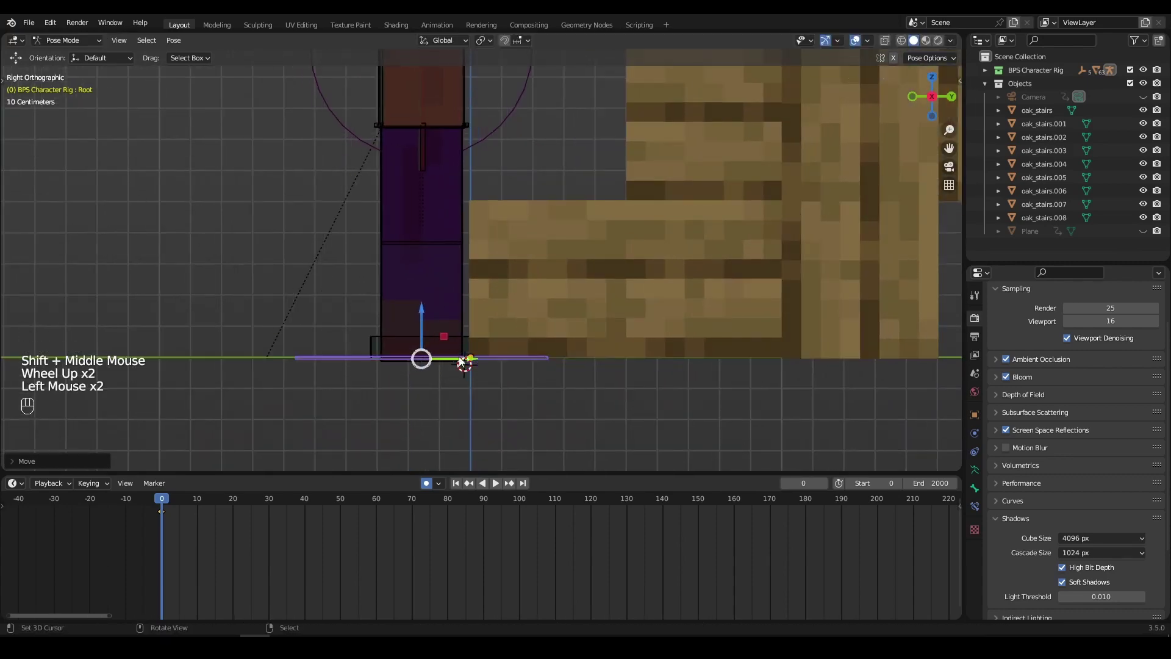
# Undo the recent Root bone adjustments
pyautogui.hotkey('ctrl', 'z')
pyautogui.hotkey('ctrl', 'z')
pyautogui.hotkey('ctrl', 'z')
pyautogui.hotkey('ctrl', 'z')
pyautogui.hotkey('ctrl', 'z')
pyautogui.hotkey('ctrl', 'z')
pyautogui.hotkey('ctrl', 'z')
# Select all bones of the character rig and insert a keyframe for them at frame 0
pyautogui.moveTo(460, 361); pyautogui.dragTo(395, 189, button='middle')
pyautogui.press('KP_3')
pyautogui.press('a')
pyautogui.scroll(-2, 644, 337)
pyautogui.press('b')
pyautogui.press('b')
pyautogui.press('b')
pyautogui.moveTo(386, 278); pyautogui.dragTo(401, 280, button='middle')
pyautogui.press('KP_1')
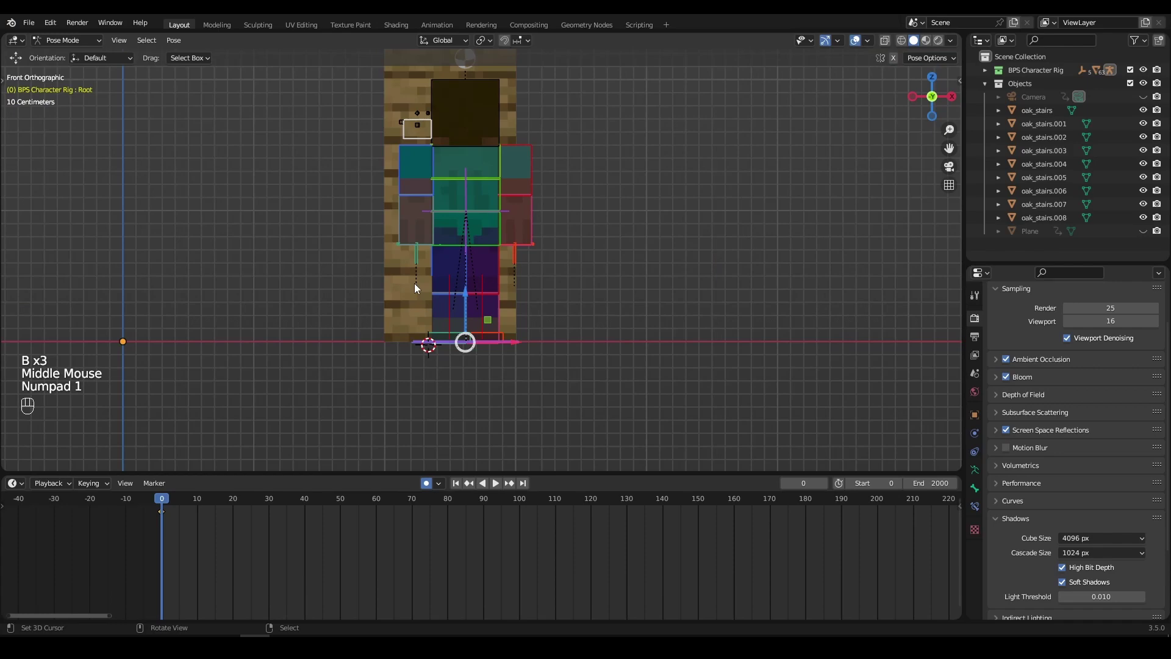
pyautogui.press('KP_3')
pyautogui.press('i')
# Go to frame 20 and move the Leg IK.R bone up and forward onto the first stair
pyautogui.scroll(3, 525, 333)
pyautogui.rightClick(433, 387)
pyautogui.scroll(1, 244, 568)
pyautogui.moveTo(244, 568); pyautogui.dragTo(500, 582, button='middle')
pyautogui.scroll(2, 296, 580)
pyautogui.scroll(4, 500, 582)
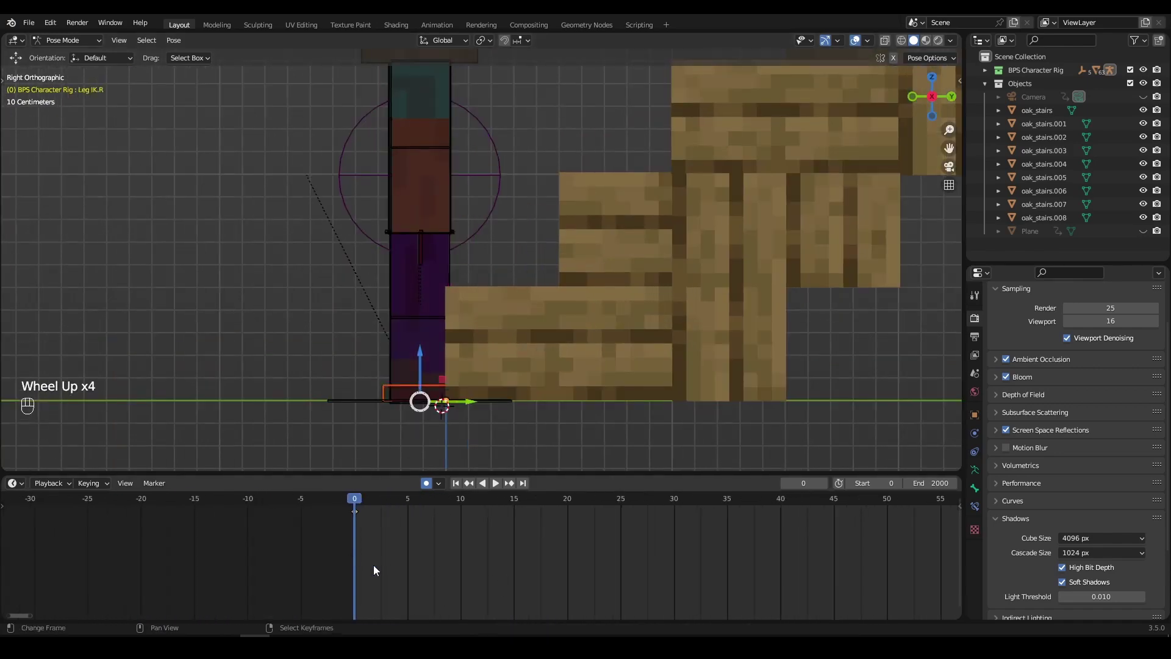
pyautogui.moveTo(373, 570); pyautogui.dragTo(567, 543)
pyautogui.moveTo(419, 363); pyautogui.dragTo(417, 251)
pyautogui.moveTo(470, 291); pyautogui.dragTo(549, 304)
# Fine-tune the Leg IK.R bone along Z so the right foot rests on top of the first stair
pyautogui.moveTo(464, 307); pyautogui.dragTo(488, 292, button='middle')
pyautogui.click(487, 292)
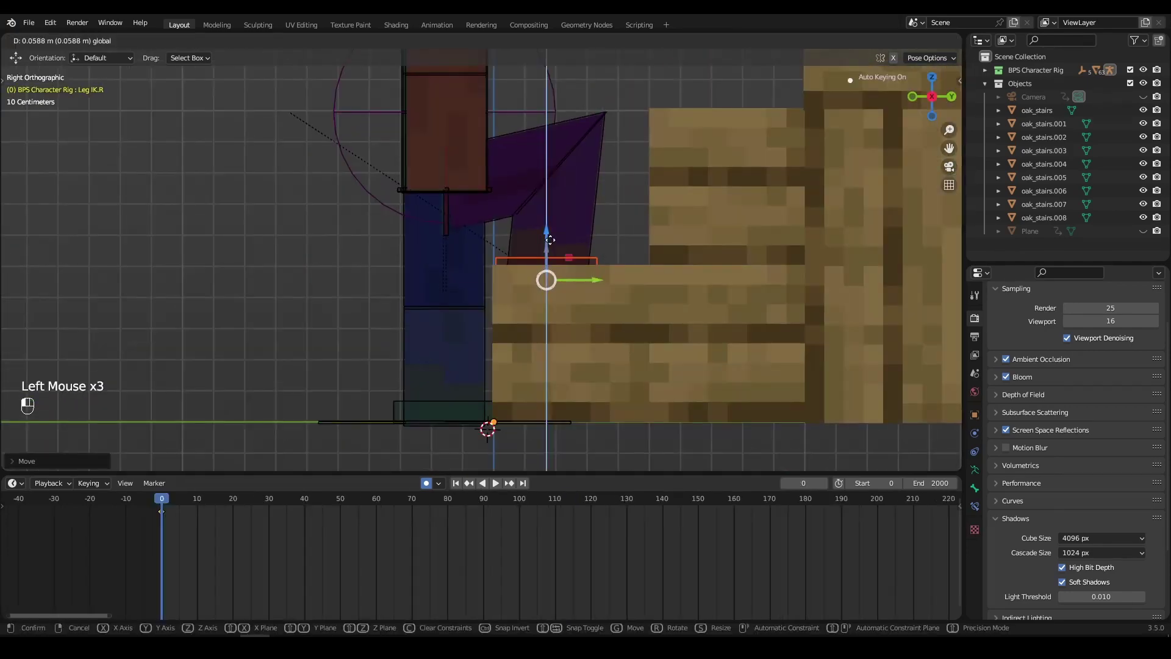
pyautogui.moveTo(550, 239); pyautogui.dragTo(552, 244)
pyautogui.moveTo(552, 244); pyautogui.dragTo(644, 337, button='middle')
pyautogui.click(448, 259)
pyautogui.press('g')
pyautogui.click(540, 264)
pyautogui.scroll(-1, 540, 263)
pyautogui.scroll(-2, 540, 263)
pyautogui.click(470, 229)
# Undo the recent right leg pose changes
pyautogui.hotkey('ctrl', 'z')
pyautogui.hotkey('ctrl', 'z')
pyautogui.hotkey('ctrl', 'z')
pyautogui.hotkey('ctrl', 'z')
pyautogui.hotkey('ctrl', 'z')
pyautogui.hotkey('ctrl', 'z')
pyautogui.hotkey('ctrl', 'z')
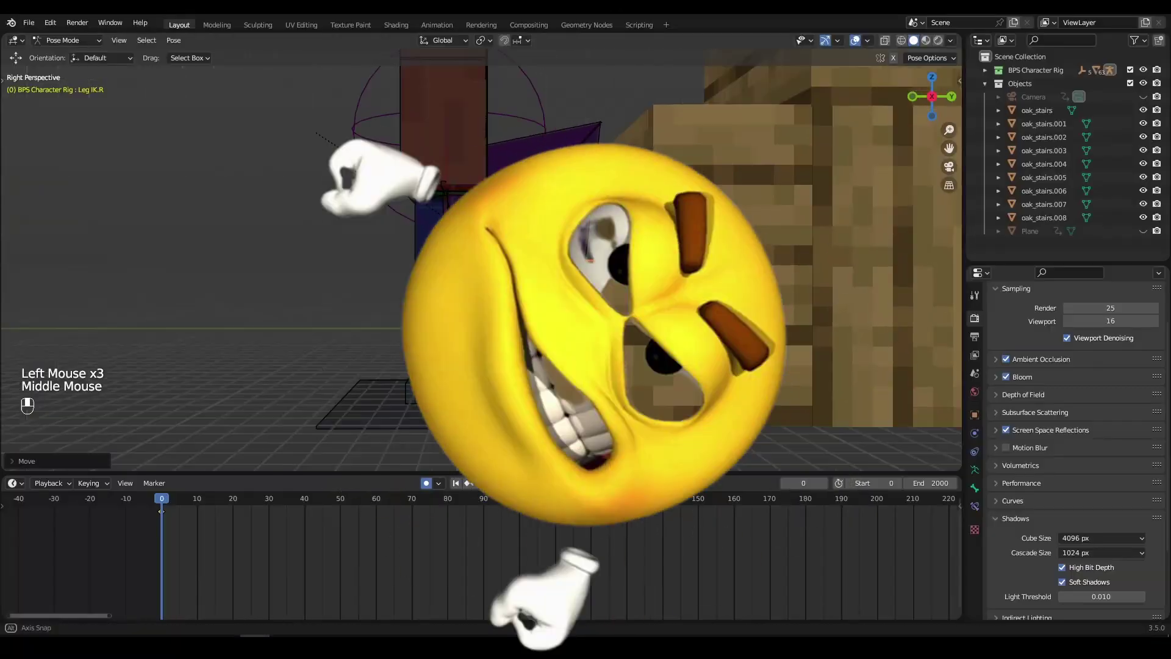
pyautogui.press('f')
pyautogui.moveTo(475, 274); pyautogui.dragTo(427, 262, button='middle')
pyautogui.press('g')
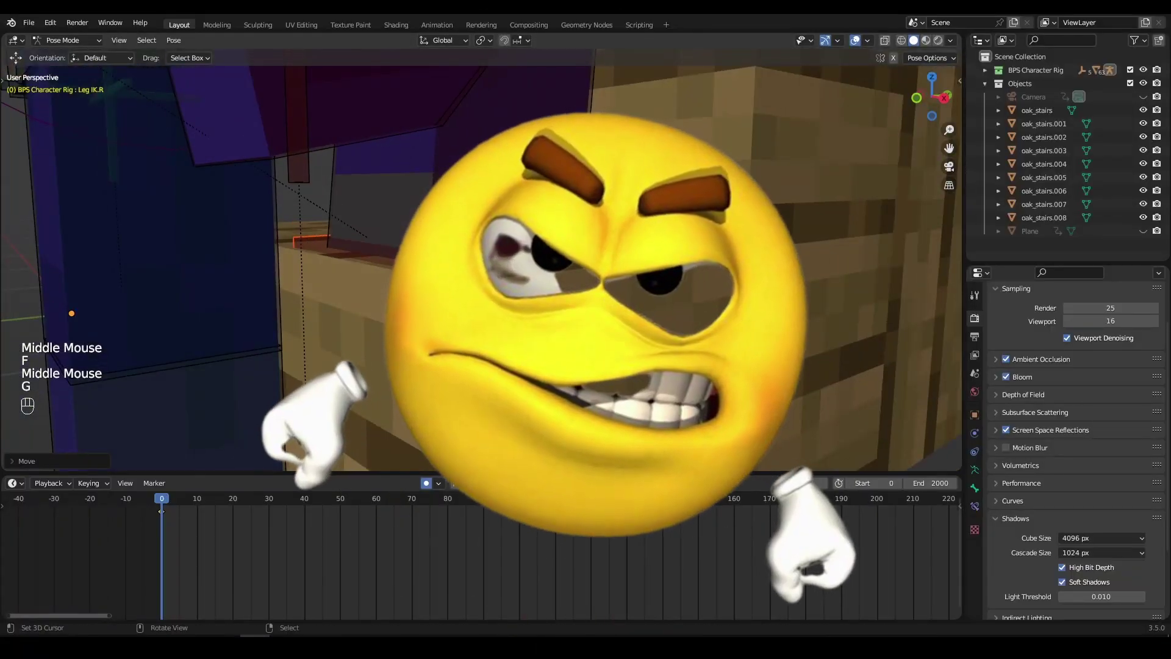
pyautogui.scroll(-3, 481, 274)
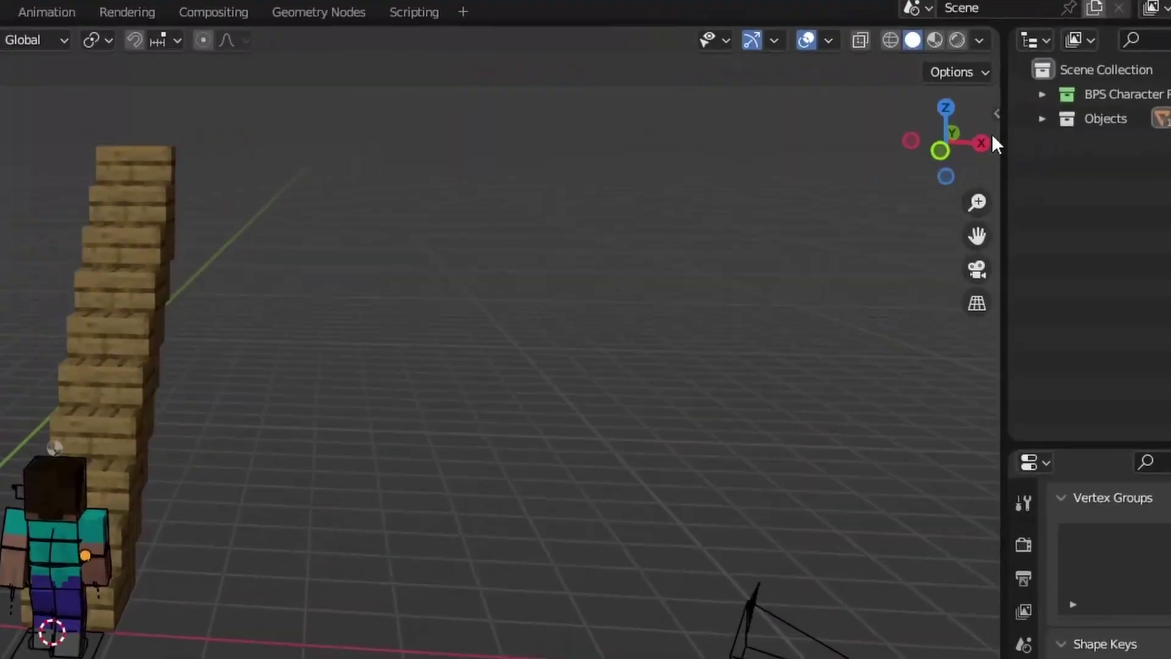
# View the scene from the preset axis viewpoints, including right, front and back, and return to a perspective view
pyautogui.click(981, 142)
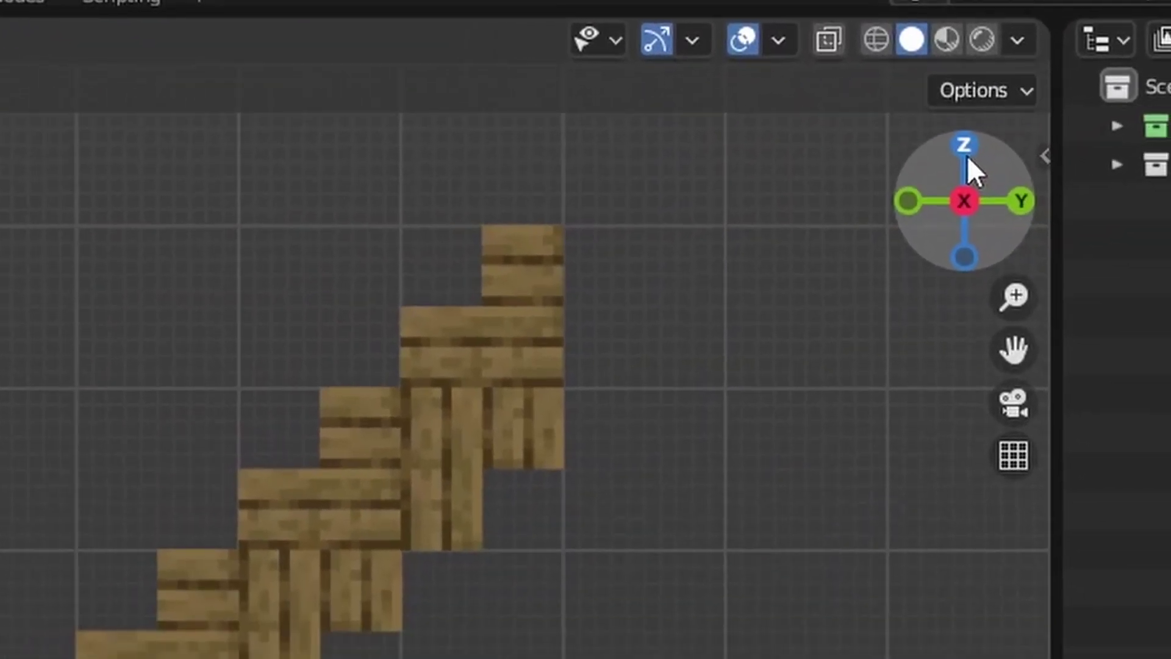
pyautogui.click(965, 147)
pyautogui.click(964, 256)
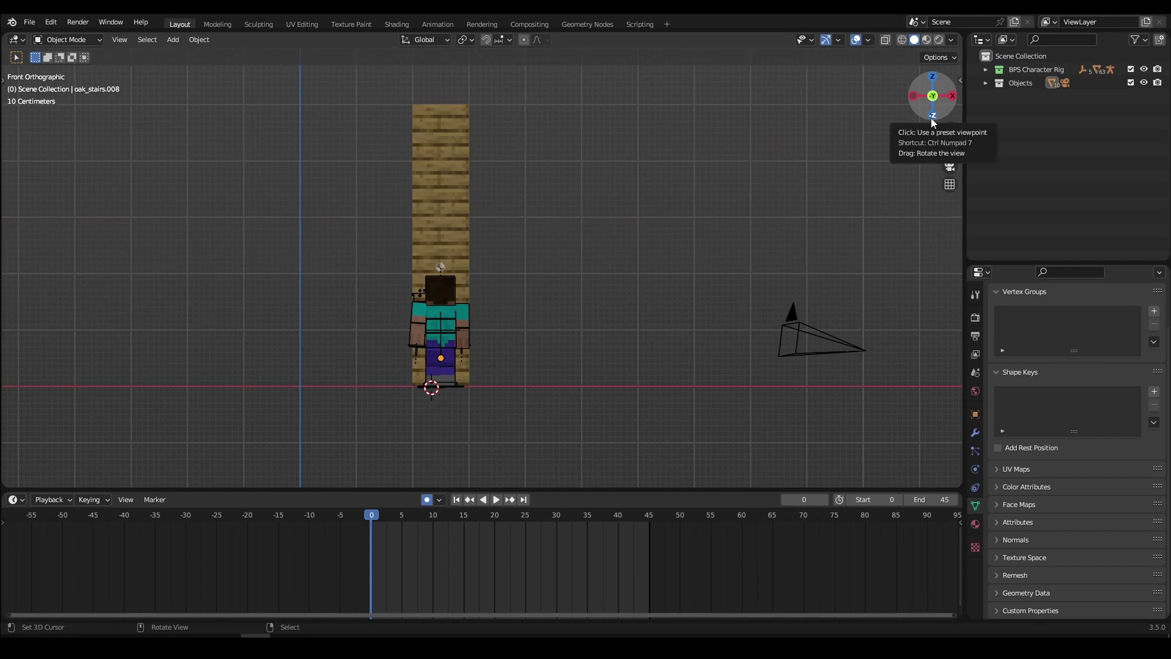
pyautogui.click(937, 97)
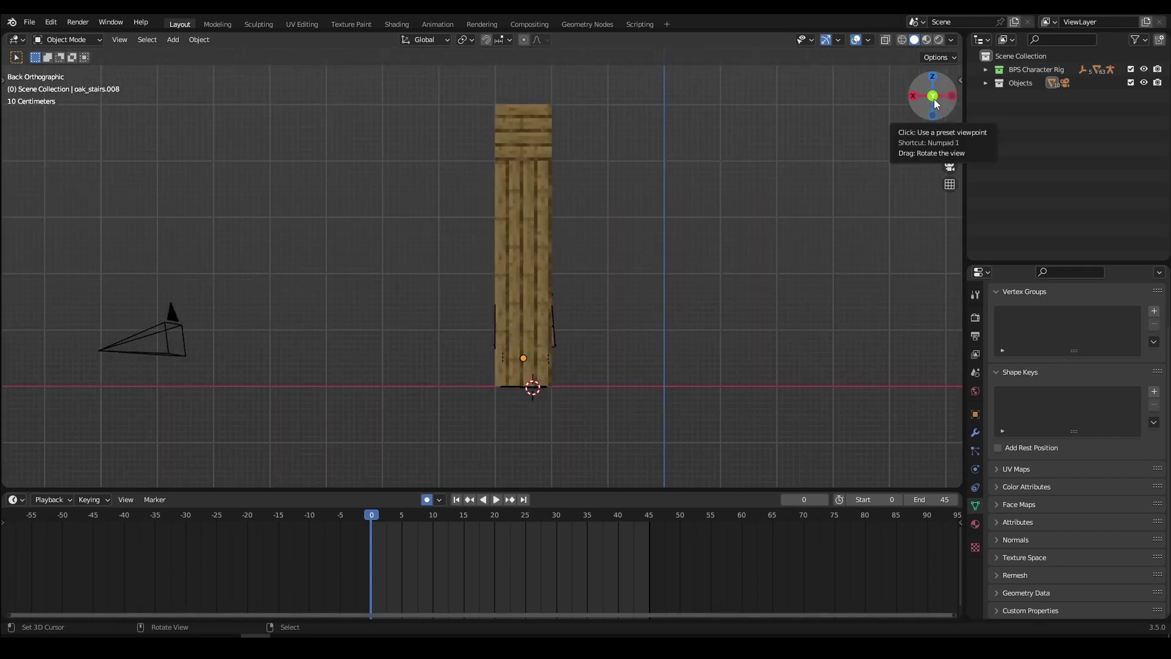
pyautogui.moveTo(937, 105); pyautogui.dragTo(939, 77)
pyautogui.scroll(5, 610, 275)
# Enable Emulate Numpad in the input preferences, save the preferences, and try the right and top views
pyautogui.click(29, 22)
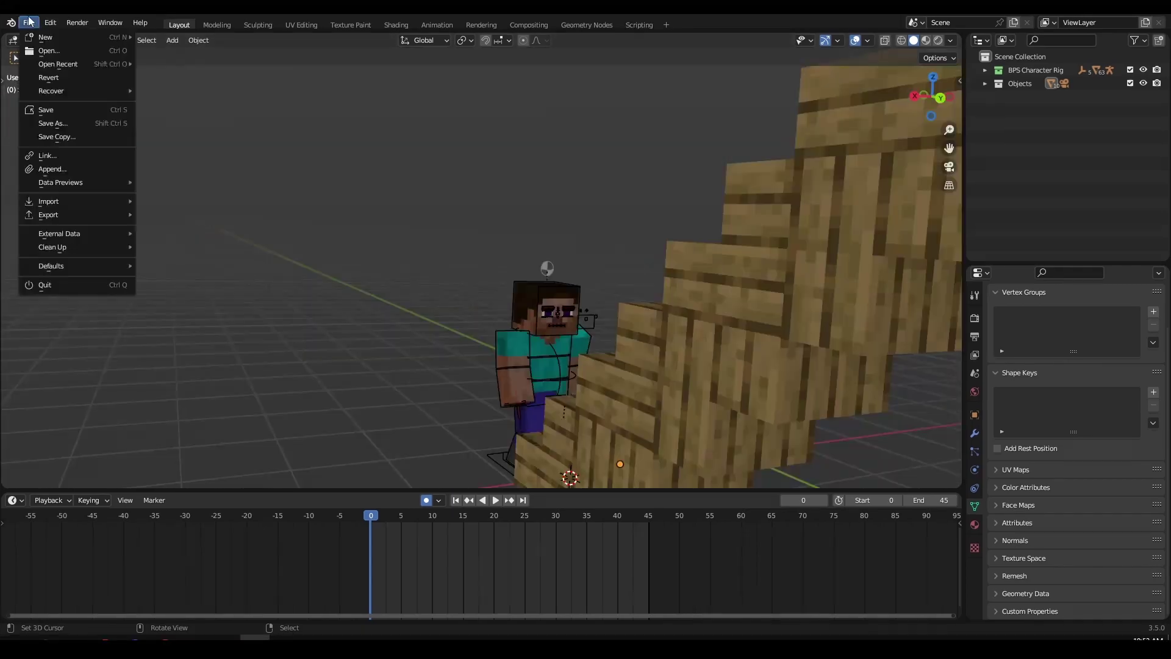
pyautogui.moveTo(50, 22)
pyautogui.click(107, 209)
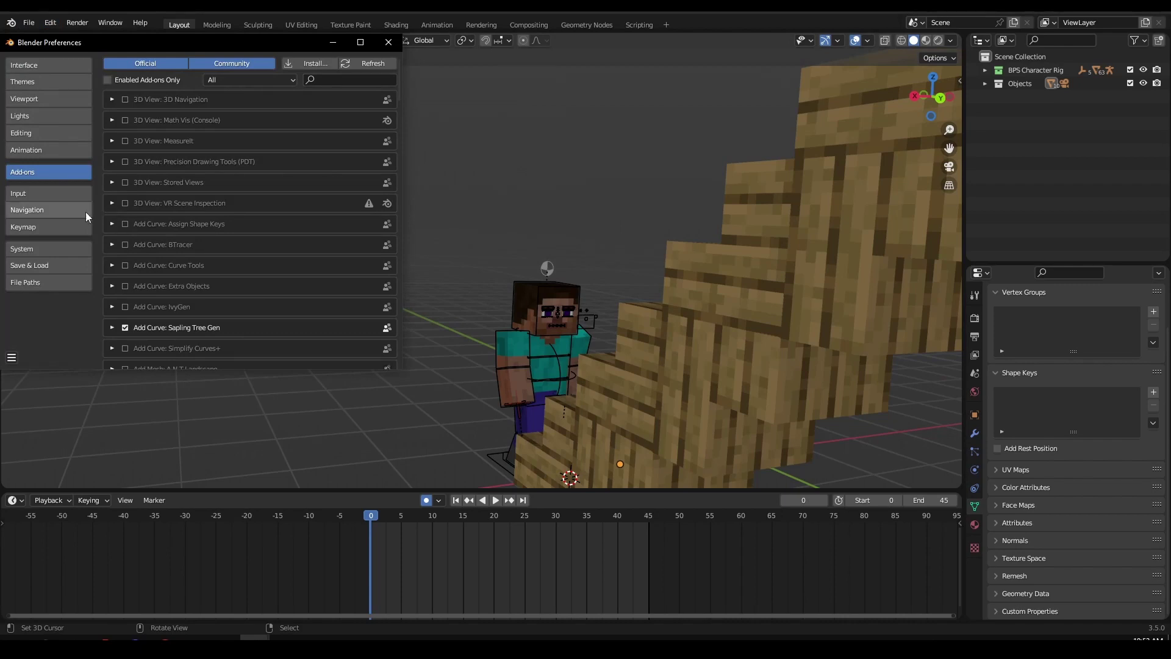
pyautogui.click(68, 194)
pyautogui.click(237, 81)
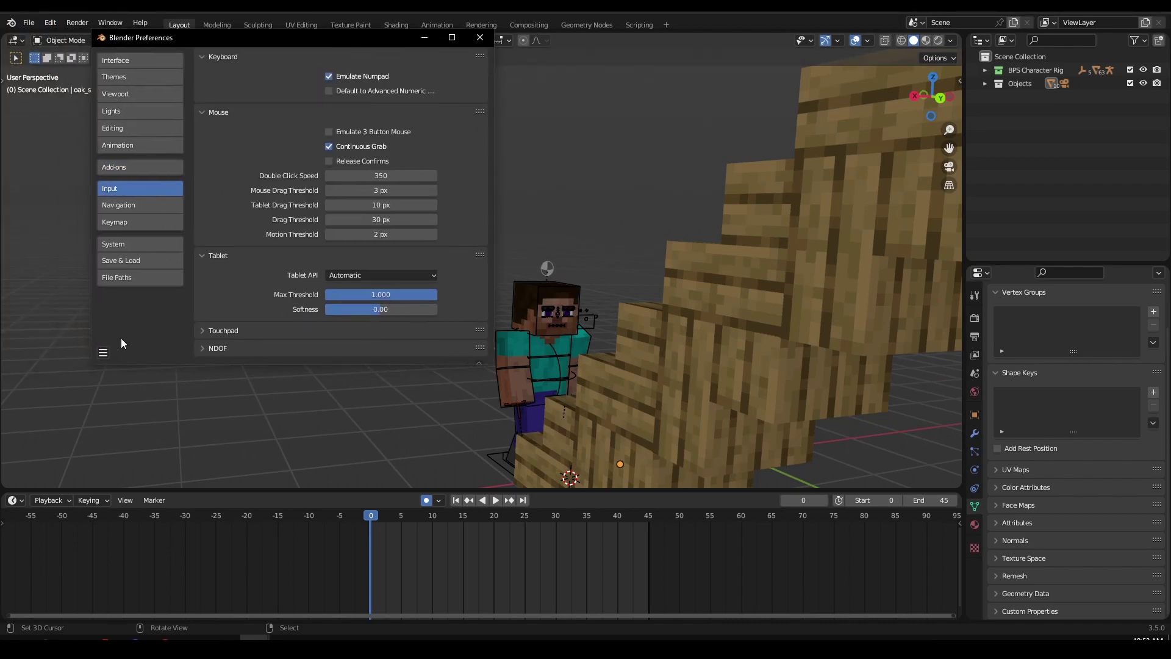
pyautogui.click(103, 352)
pyautogui.click(135, 322)
pyautogui.click(480, 37)
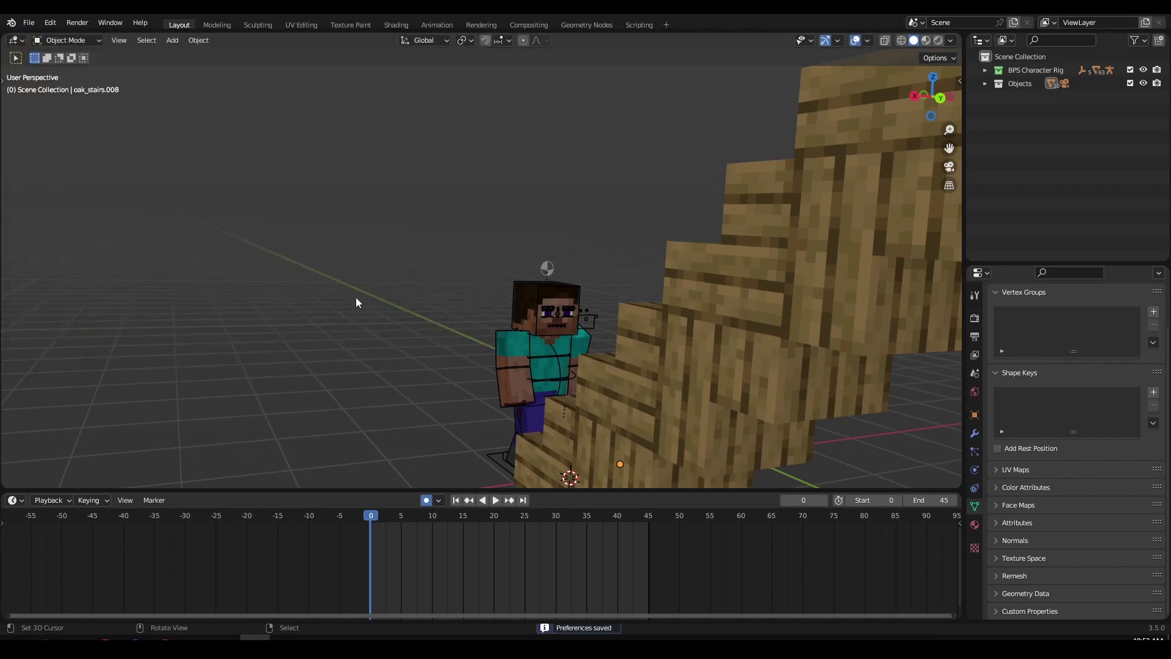
pyautogui.press('3')
pyautogui.press('7')
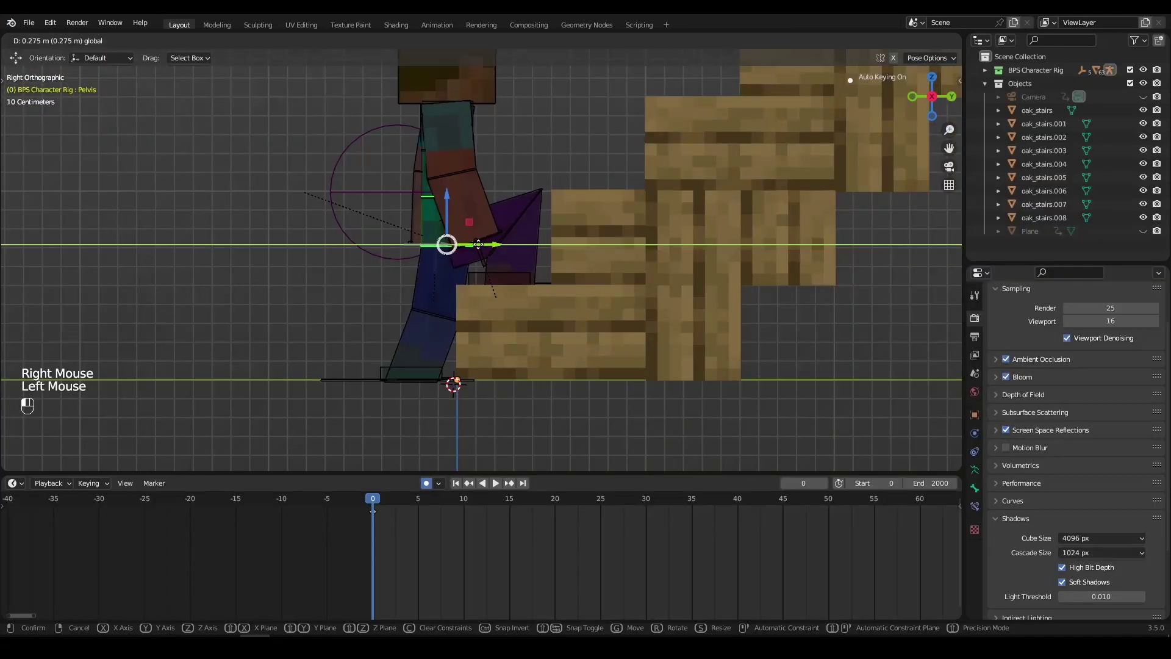
# Try moving the Pelvis bone forward along Y at frame 0, and undo it together with the right leg moves
pyautogui.moveTo(478, 244); pyautogui.dragTo(476, 244)
pyautogui.hotkey('ctrl', 'z')
pyautogui.hotkey('ctrl', 'z')
pyautogui.hotkey('ctrl', 'z')
pyautogui.hotkey('ctrl', 'z')
pyautogui.hotkey('ctrl', 'z')
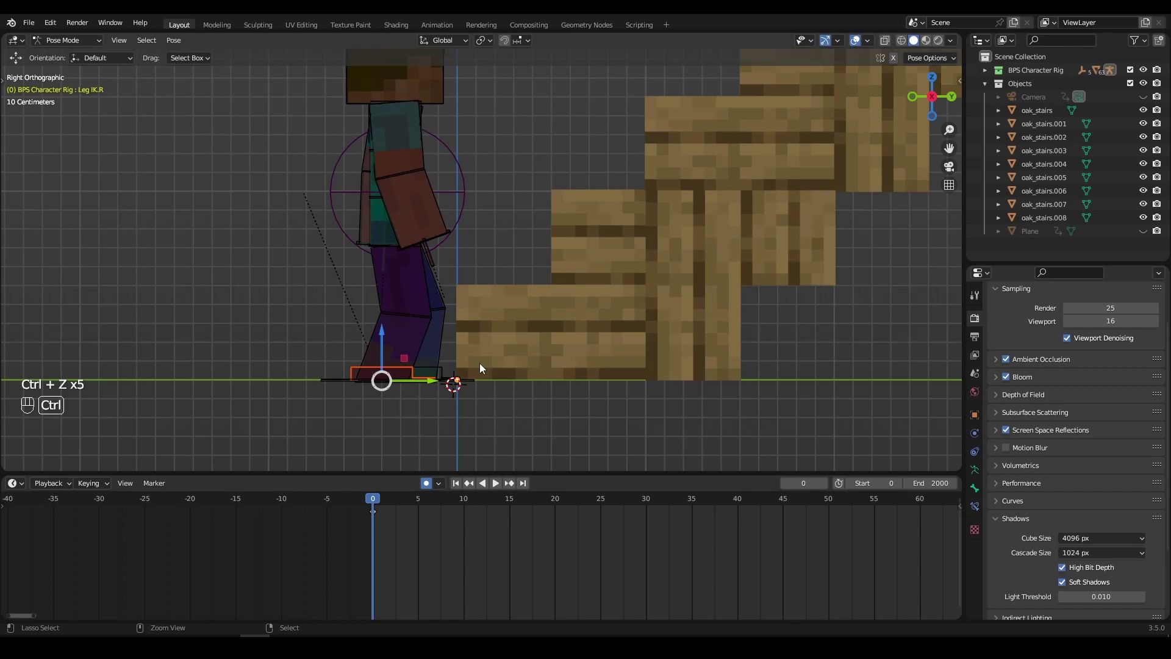
# Go to frame 20 and try moving the Pelvis bone forward towards the stairs
pyautogui.moveTo(509, 529); pyautogui.dragTo(552, 530)
pyautogui.rightClick(381, 225)
pyautogui.moveTo(427, 244); pyautogui.dragTo(453, 295)
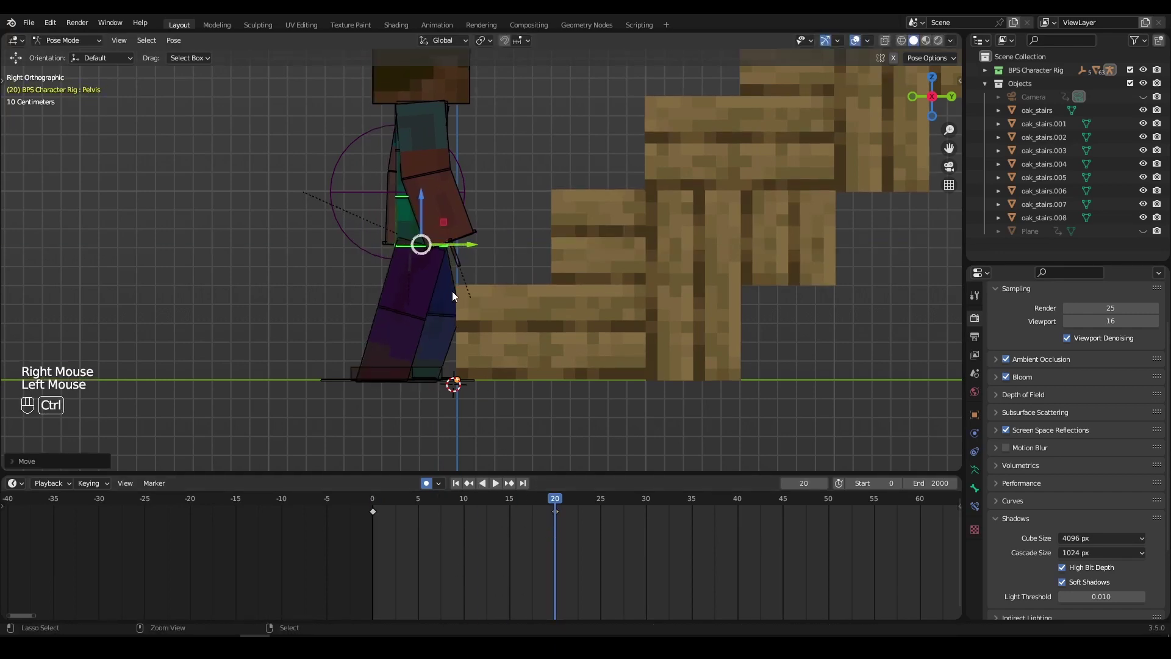
pyautogui.hotkey('ctrl', 'z')
# At frame 20, place the right foot on the first stair and move the Pelvis bone forward along Y
pyautogui.rightClick(399, 374)
pyautogui.moveTo(454, 377); pyautogui.dragTo(489, 282)
pyautogui.rightClick(426, 246)
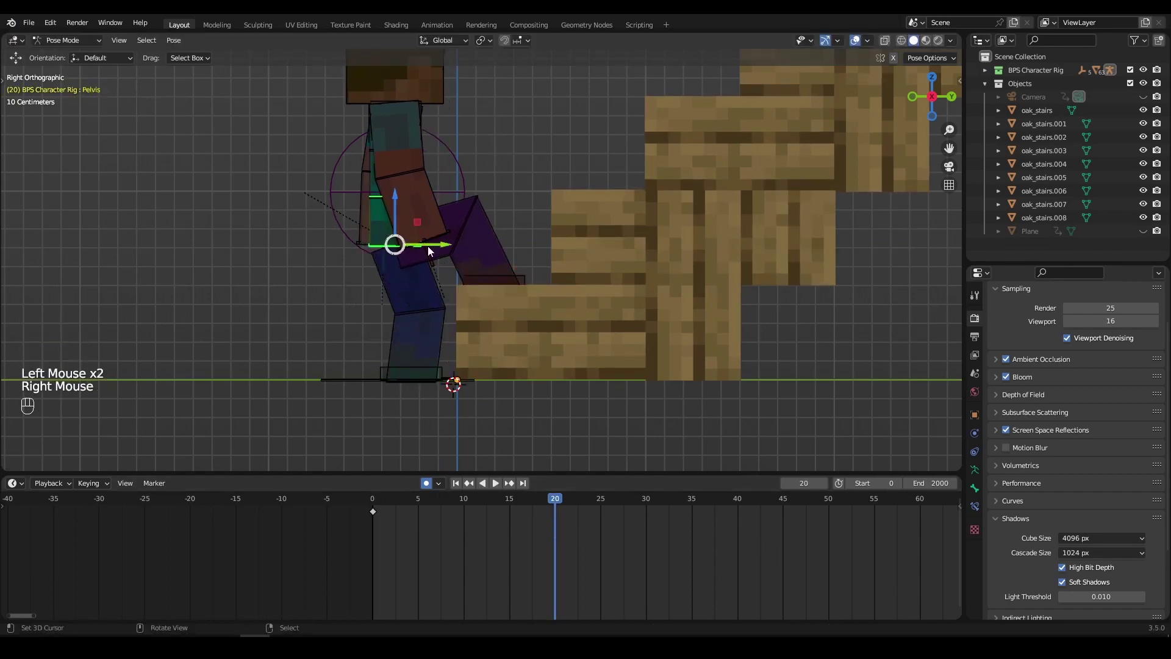
pyautogui.moveTo(427, 247); pyautogui.dragTo(476, 242)
# Play back the first step from frame 0 and view the stepping leg at an angle
pyautogui.click(372, 531)
pyautogui.press('space')
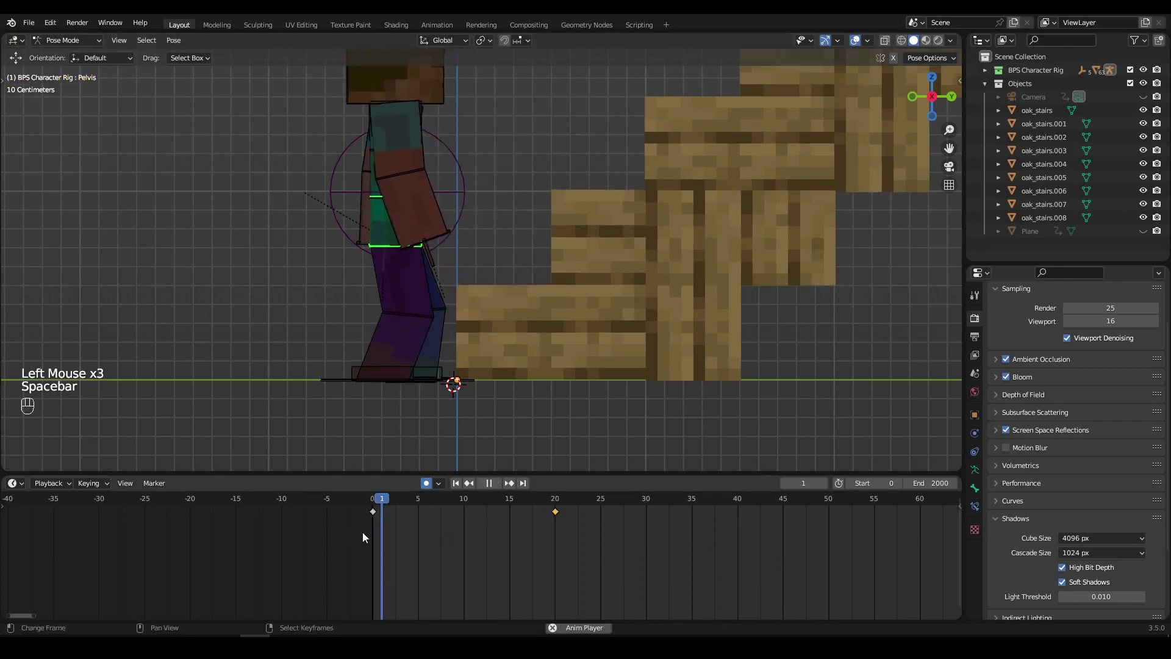
pyautogui.press('space')
pyautogui.click(305, 529)
pyautogui.moveTo(378, 280); pyautogui.dragTo(440, 262, button='middle')
pyautogui.scroll(2, 427, 268)
# Move the Pelvis bone forward over the stepping leg at frame 10
pyautogui.moveTo(348, 571); pyautogui.dragTo(466, 557)
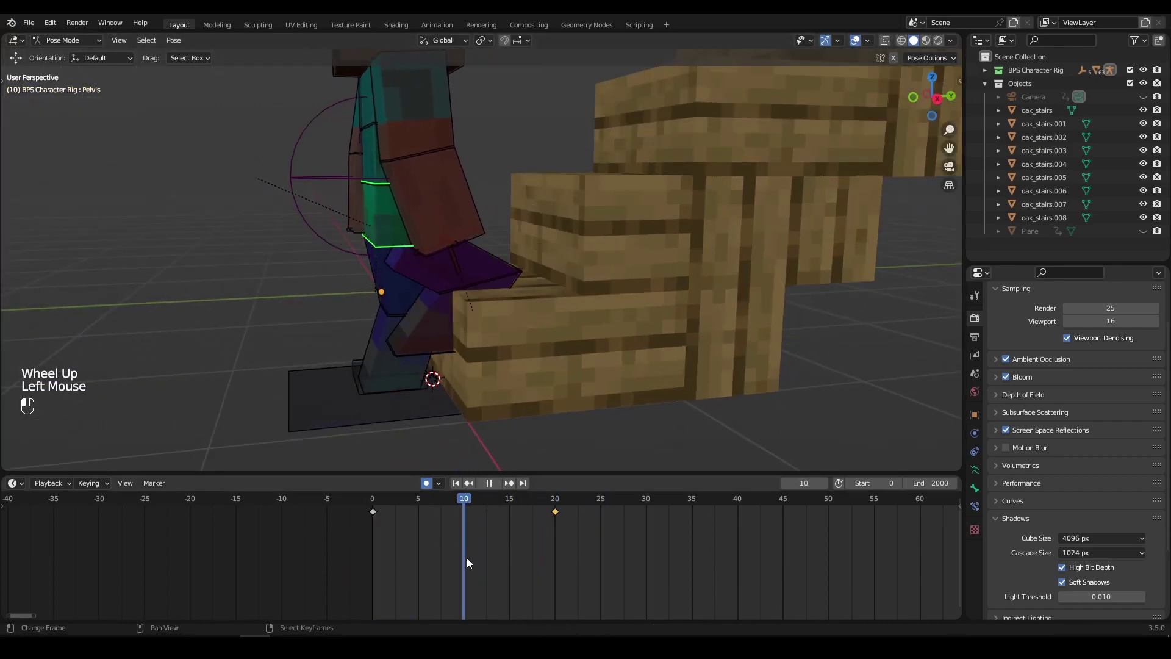
pyautogui.rightClick(390, 231)
pyautogui.moveTo(390, 232); pyautogui.dragTo(414, 232)
# Try to move the right hand bone at frame 10, undo the last three changes, and return to frame 0
pyautogui.rightClick(427, 262)
pyautogui.press('g')
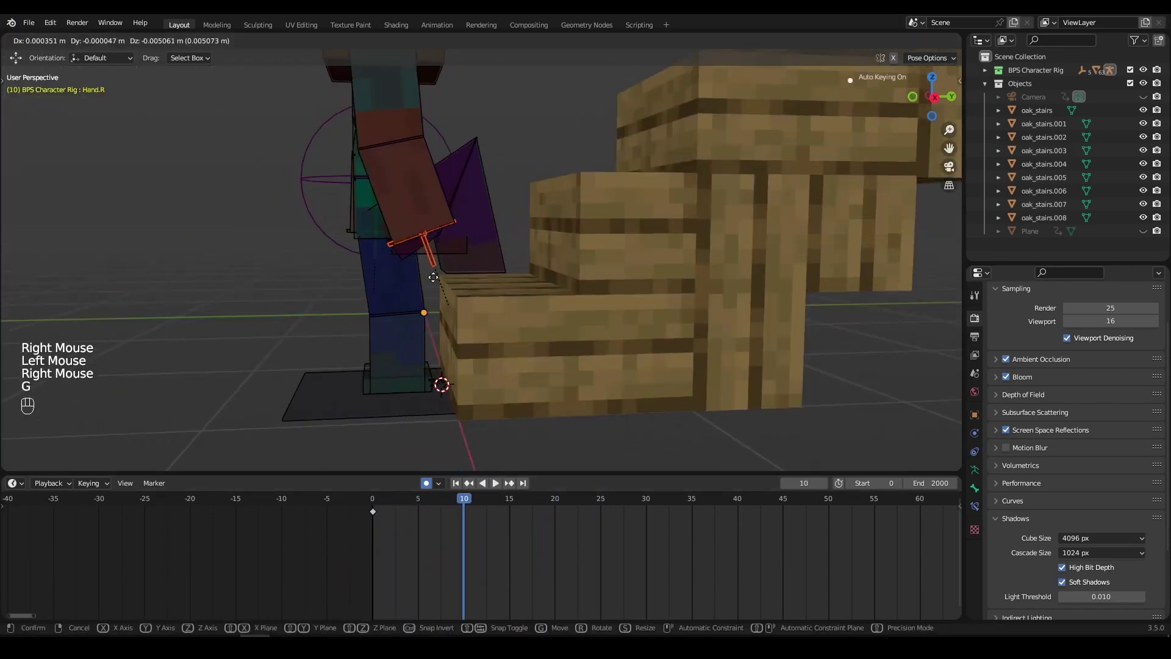
pyautogui.rightClick(433, 278)
pyautogui.click(418, 404)
pyautogui.hotkey('ctrl', 'z')
pyautogui.hotkey('ctrl', 'z')
pyautogui.hotkey('ctrl', 'z')
pyautogui.rightClick(427, 365)
pyautogui.click(344, 531)
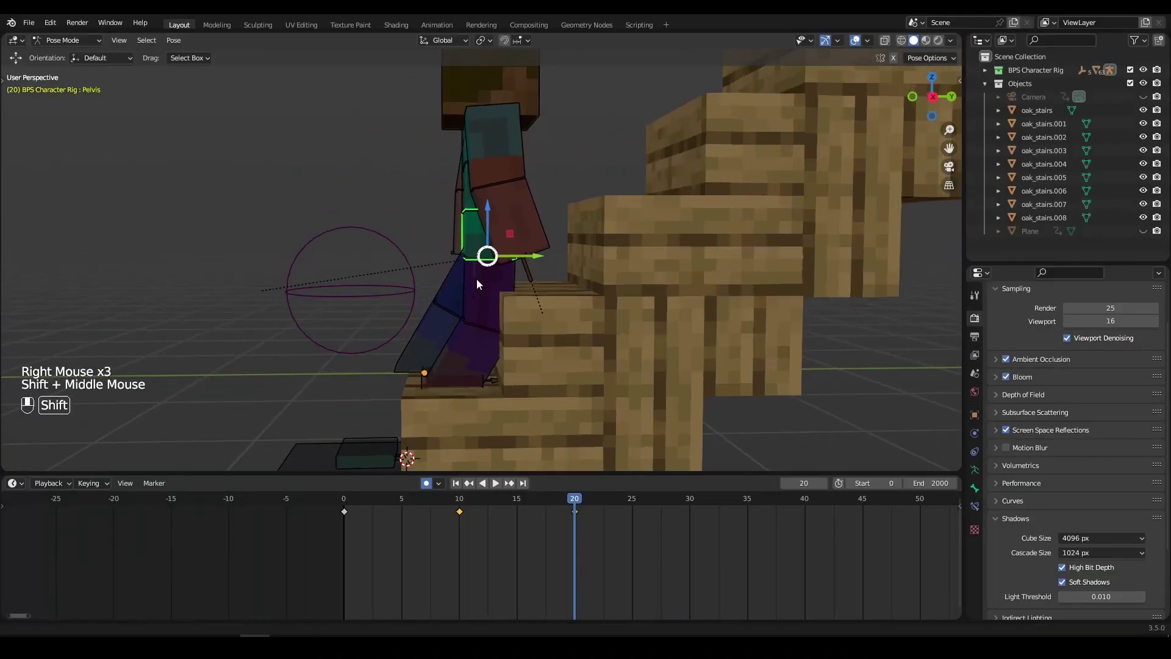
# At frame 20, move the left foot's Leg IK.L bone up and forward so it stands on the next stair
pyautogui.rightClick(477, 285)
pyautogui.moveTo(366, 451); pyautogui.dragTo(579, 318)
pyautogui.hotkey('ctrl', 'z')
pyautogui.moveTo(530, 281); pyautogui.dragTo(530, 250)
pyautogui.scroll(2, 500, 256)
pyautogui.scroll(-1, 501, 256)
pyautogui.moveTo(530, 250); pyautogui.dragTo(498, 220, button='middle')
pyautogui.moveTo(498, 219); pyautogui.dragTo(499, 206)
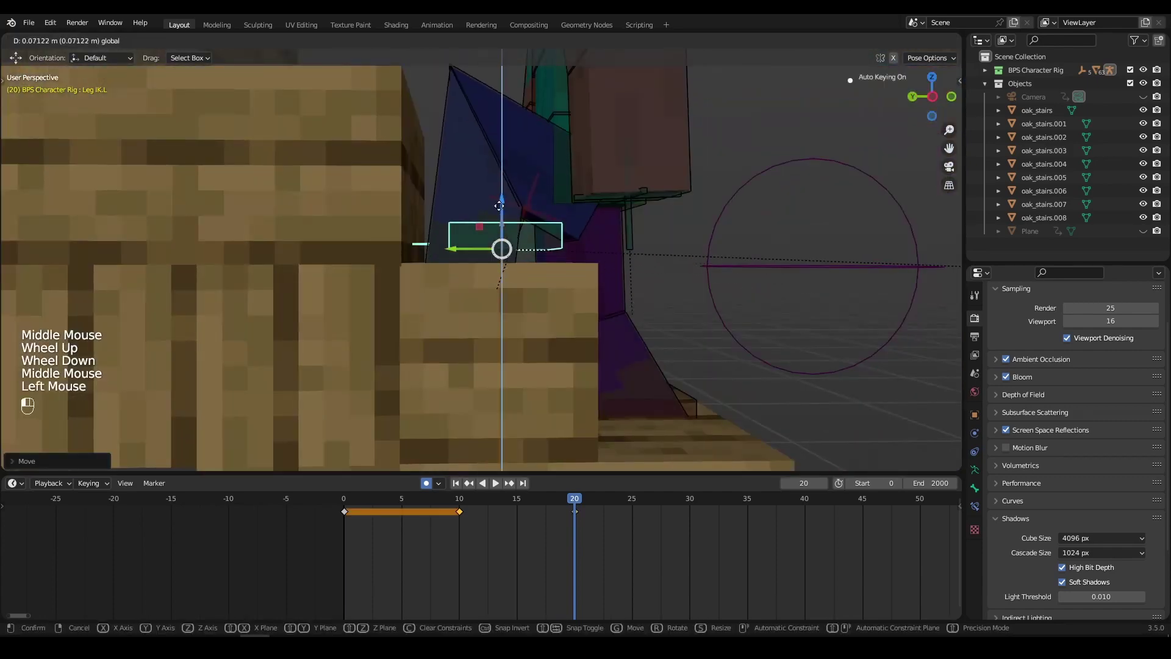
pyautogui.rightClick(498, 205)
pyautogui.moveTo(499, 205); pyautogui.dragTo(469, 256, button='middle')
# Bend the arms at frame 0, keyframe location and rotation for all four arm bones, and copy the keyframes
pyautogui.rightClick(418, 333)
pyautogui.press('o')
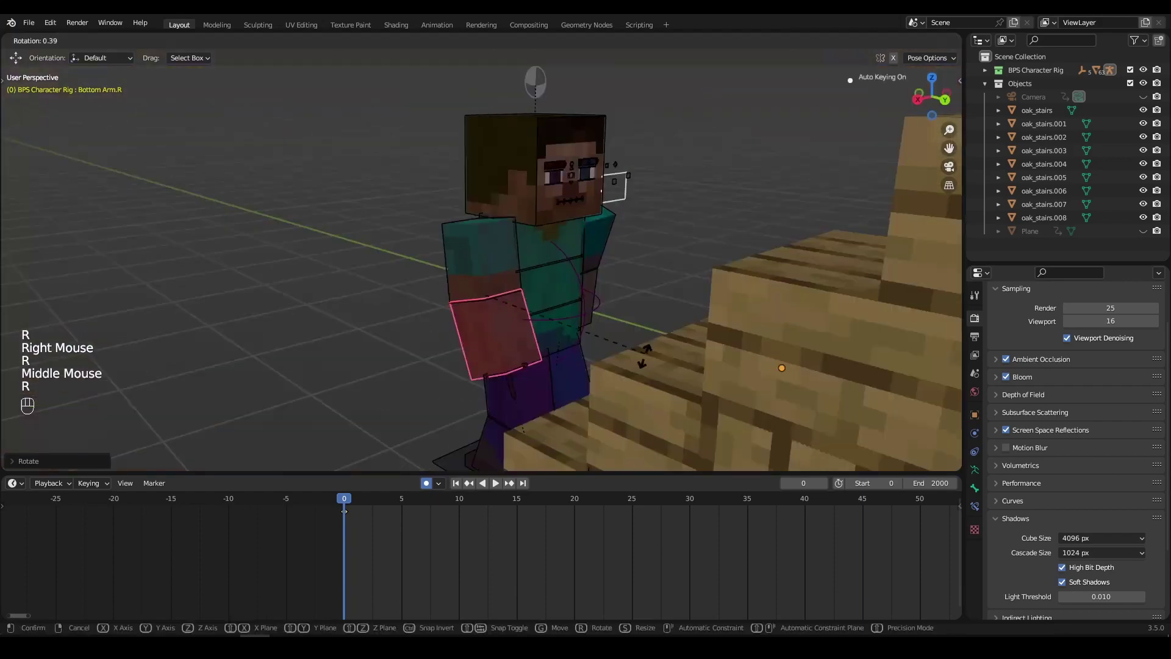
pyautogui.keyDown('shift'); pyautogui.rightClick(482, 268); pyautogui.keyUp('shift')
pyautogui.keyDown('shift'); pyautogui.rightClick(598, 244); pyautogui.keyUp('shift')
pyautogui.keyDown('shift'); pyautogui.rightClick(583, 293); pyautogui.keyUp('shift')
pyautogui.moveTo(583, 293); pyautogui.dragTo(432, 550, button='middle')
pyautogui.press('a')
pyautogui.press('a')
pyautogui.press('i')
pyautogui.hotkey('ctrl', 'c')
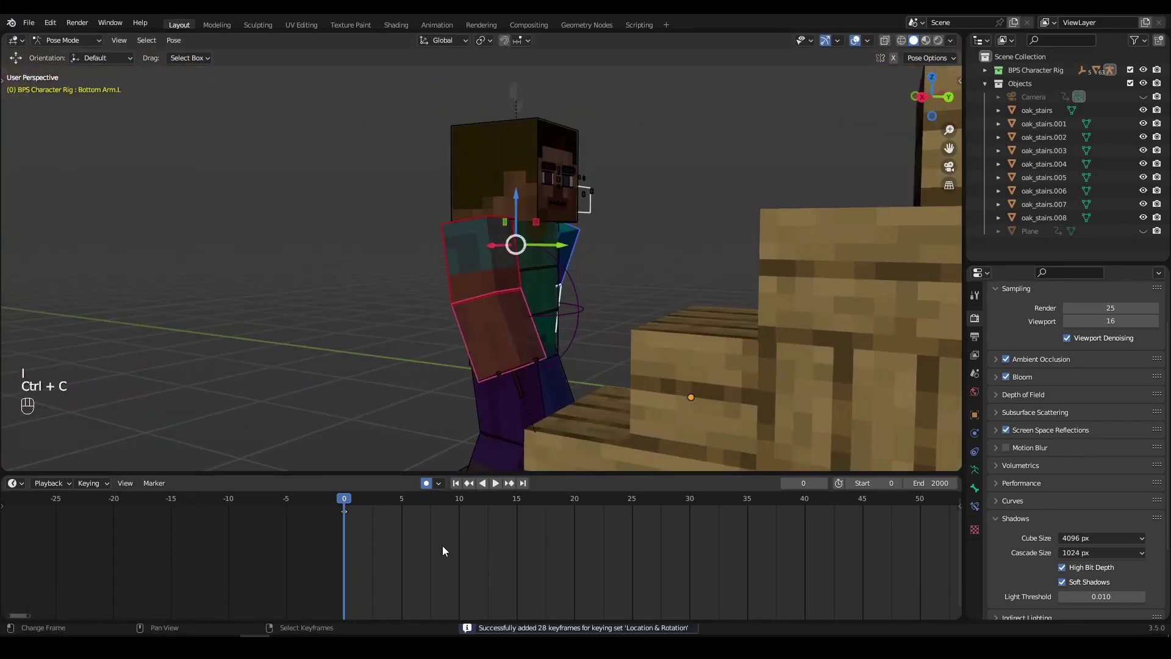
# Play back the stair walk from frame 0 in perspective and from the right side, and return to frame 0
pyautogui.click(459, 536)
pyautogui.moveTo(558, 378); pyautogui.dragTo(419, 572, button='middle')
pyautogui.scroll(1, 470, 534)
pyautogui.scroll(-5, 419, 572)
pyautogui.press('space')
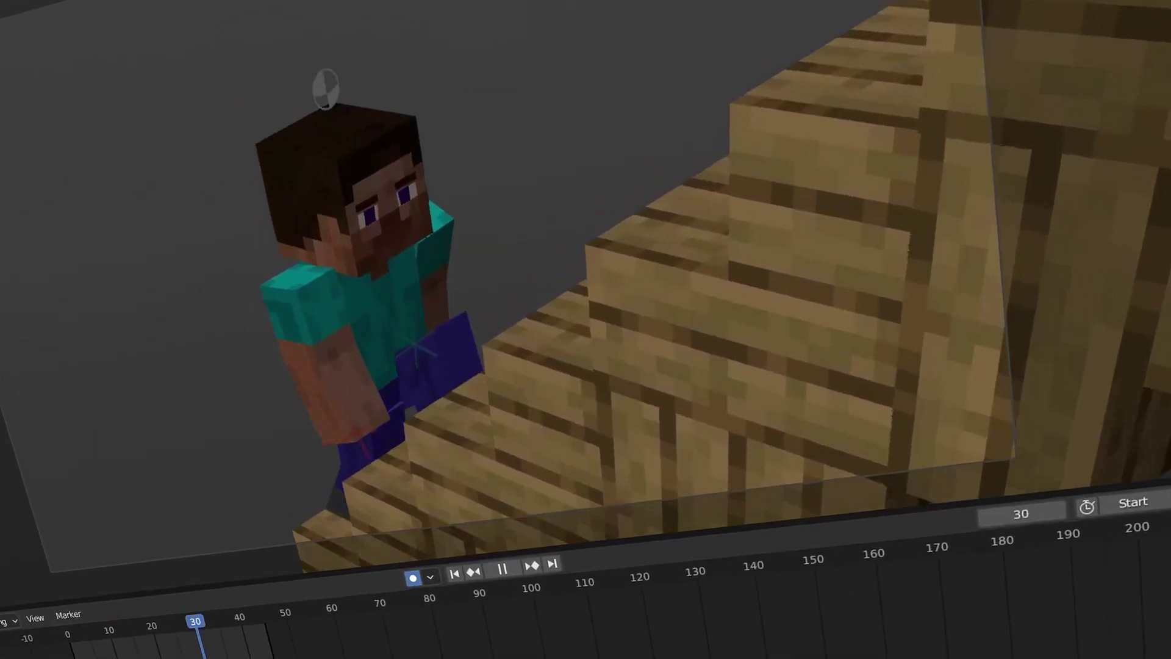
pyautogui.click(517, 499)
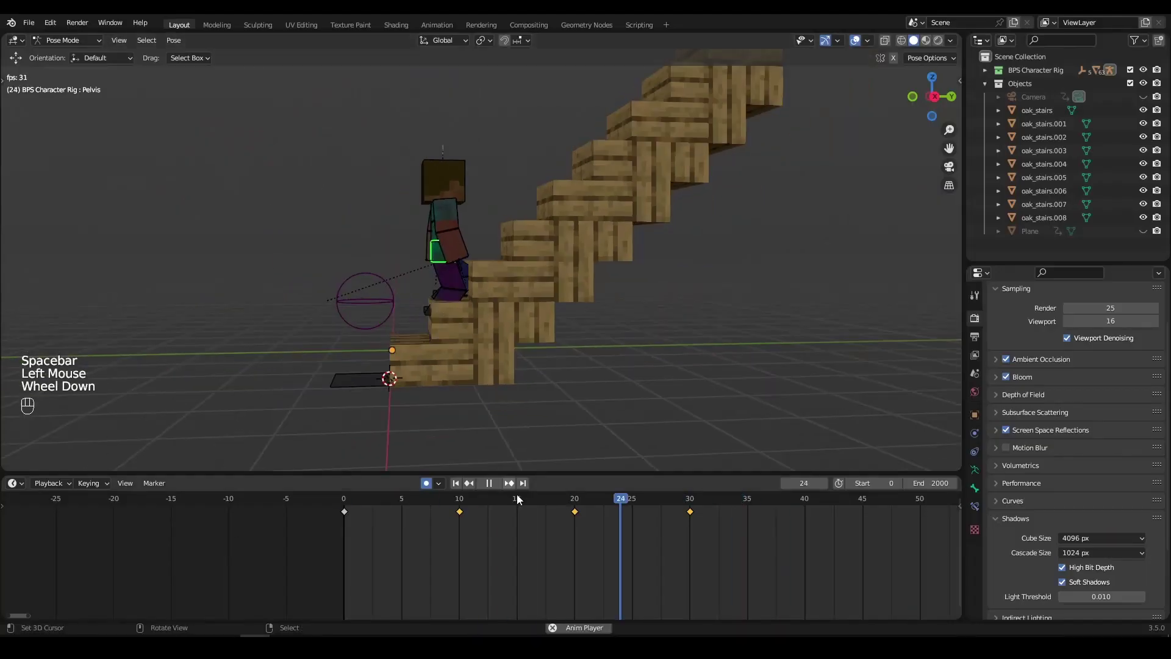
pyautogui.press('space')
pyautogui.click(343, 509)
pyautogui.press('KP_3')
pyautogui.press('space')
pyautogui.scroll(2, 417, 273)
pyautogui.press('space')
pyautogui.click(343, 530)
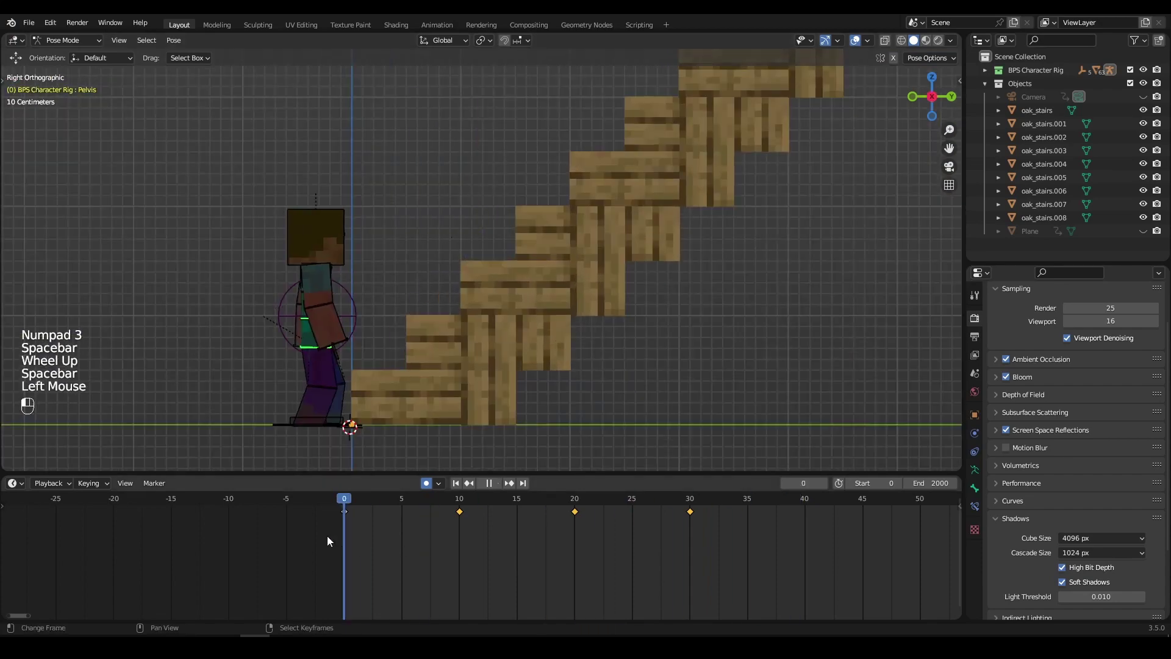
# At frame 0, rotate the upper and lower bones of both arms so the right arm swings forward and the left back
pyautogui.rightClick(318, 302)
pyautogui.press('f')
pyautogui.scroll(-4, 580, 433)
pyautogui.moveTo(549, 421); pyautogui.dragTo(584, 333, button='middle')
pyautogui.scroll(2, 587, 346)
pyautogui.press('r')
pyautogui.rightClick(676, 316)
pyautogui.press('r')
pyautogui.press('r')
pyautogui.press('r')
pyautogui.rightClick(584, 333)
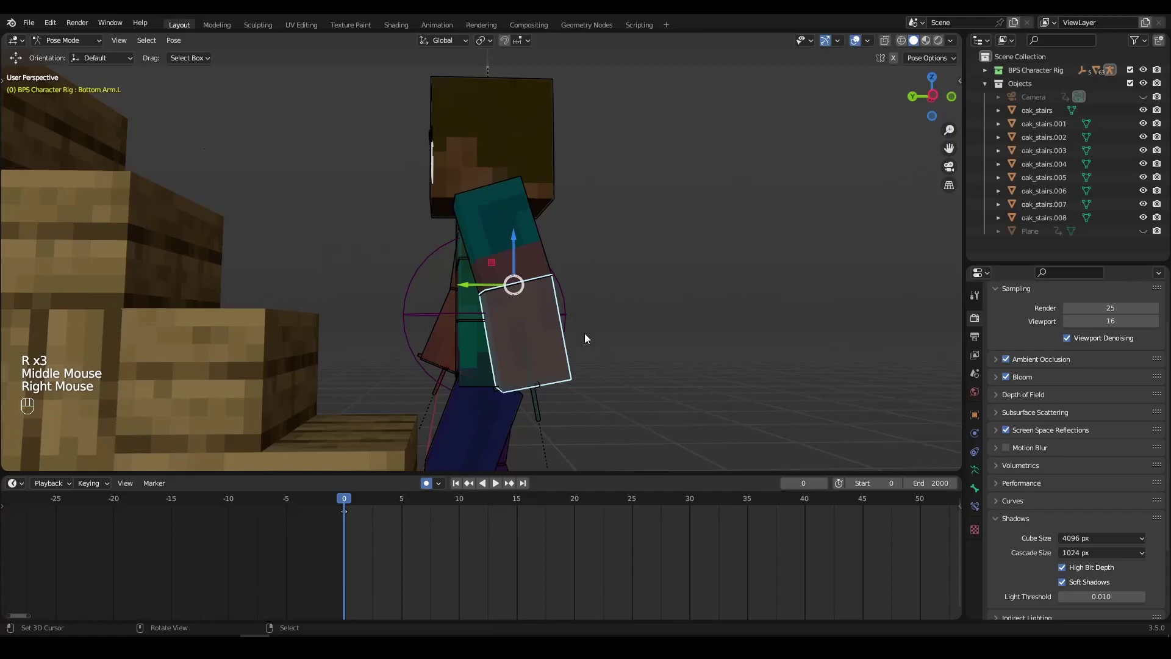
pyautogui.press('r')
pyautogui.moveTo(690, 284); pyautogui.dragTo(491, 272, button='middle')
# Keyframe location and rotation of the arm bones at frame 0, copy the keyframes, and paste them flipped at frame 10
pyautogui.press('i')
pyautogui.hotkey('ctrl', 'c')
pyautogui.click(457, 551)
pyautogui.moveTo(567, 396); pyautogui.dragTo(609, 375, button='middle')
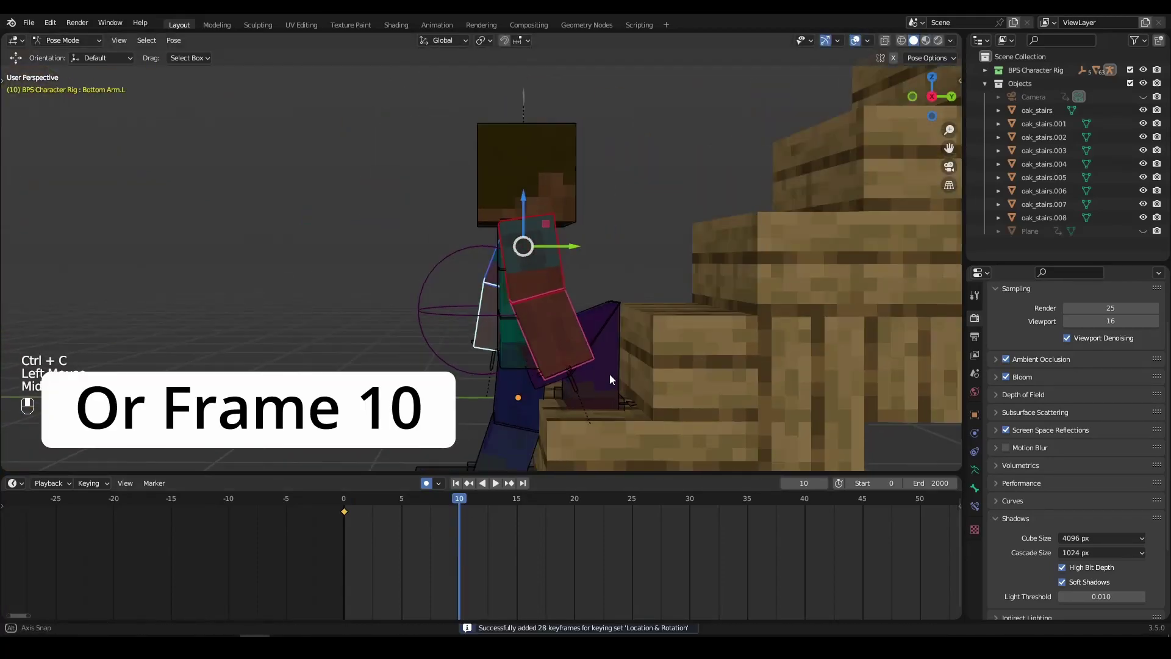
pyautogui.scroll(2, 469, 534)
pyautogui.moveTo(476, 427); pyautogui.dragTo(584, 345, button='middle')
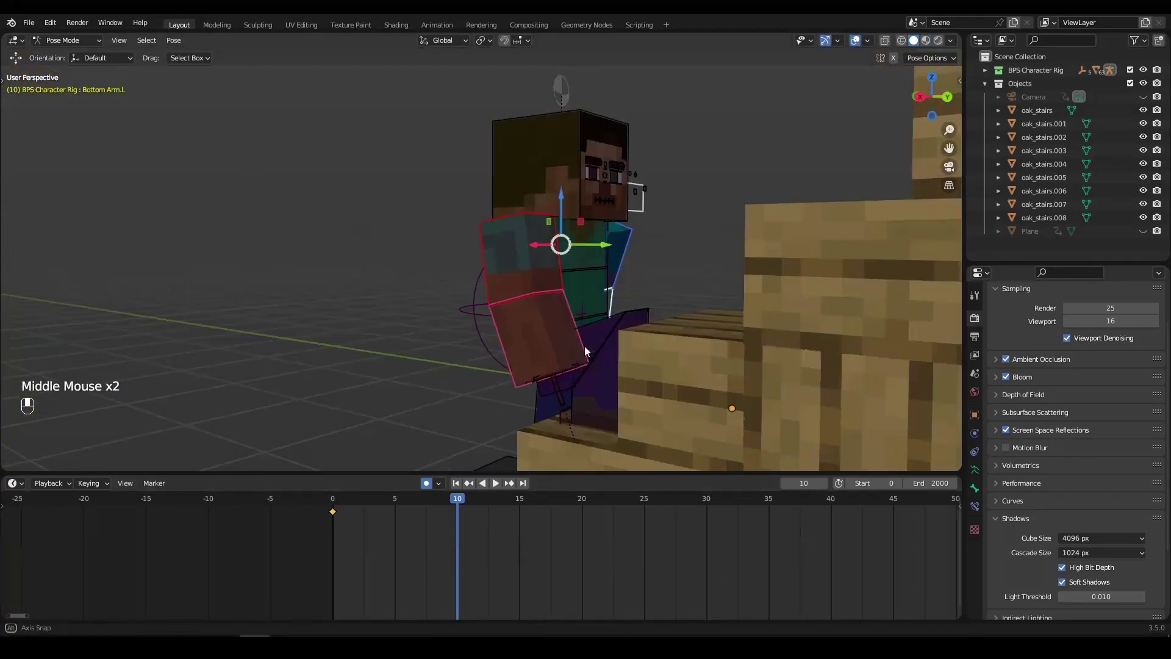
pyautogui.hotkey('ctrl', 'shift', 'v')
# Paste the copied arm keyframes normally at frame 20 and flipped at frame 30, and return to frame 0
pyautogui.moveTo(457, 564); pyautogui.dragTo(579, 570)
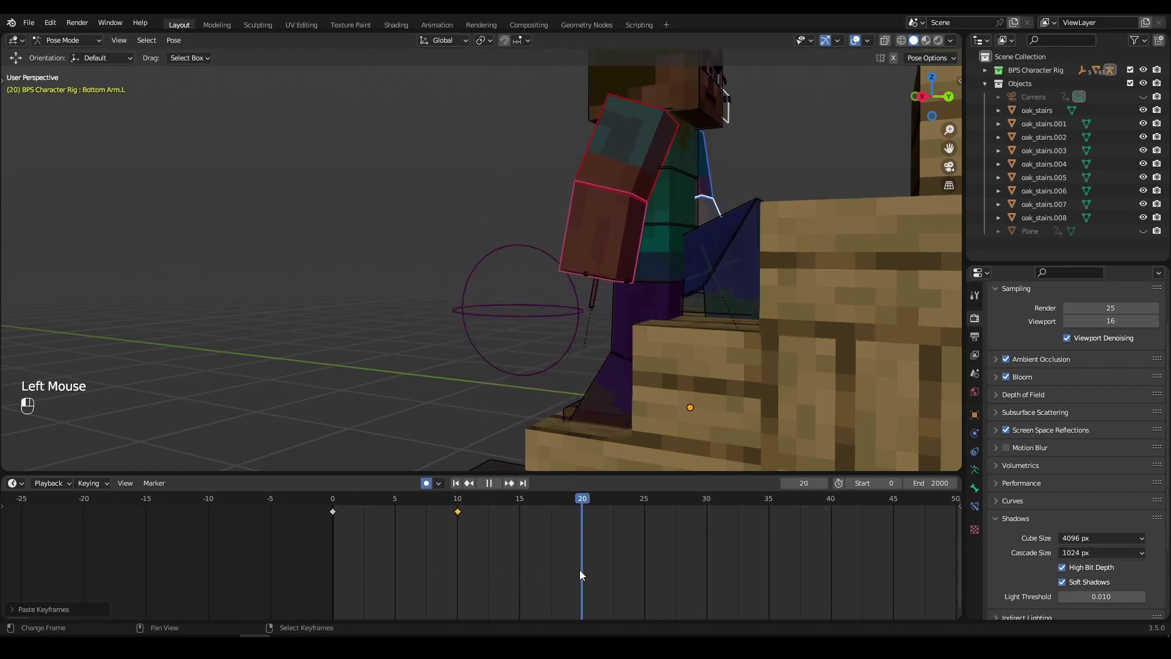
pyautogui.moveTo(580, 575); pyautogui.dragTo(557, 548, button='middle')
pyautogui.hotkey('ctrl', 'v')
pyautogui.moveTo(582, 537); pyautogui.dragTo(705, 555)
pyautogui.keyDown('shift'); pyautogui.moveTo(716, 426); pyautogui.dragTo(584, 391, button='middle'); pyautogui.keyUp('shift')
pyautogui.hotkey('ctrl', 'shift', 'v')
pyautogui.click(269, 581)
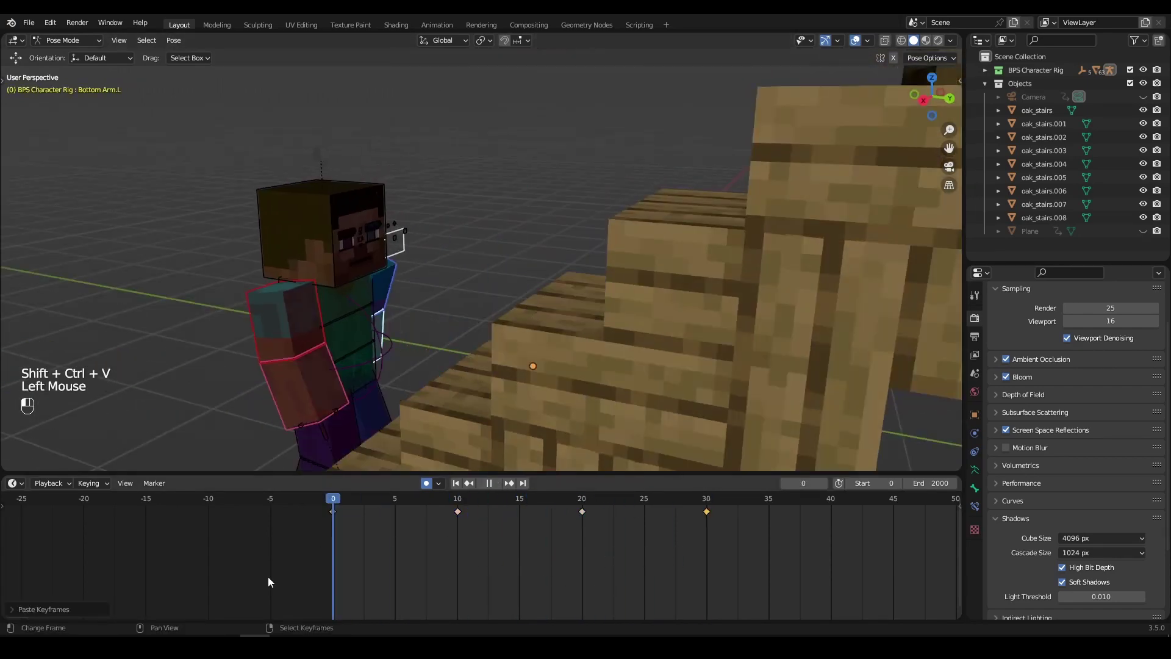
# Rotate the arm bones at frame 0 into a bent swing with the right arm in front
pyautogui.moveTo(427, 317); pyautogui.dragTo(522, 316, button='middle')
pyautogui.rightClick(522, 315)
pyautogui.press('r')
pyautogui.rightClick(647, 293)
pyautogui.moveTo(648, 292); pyautogui.dragTo(534, 295, button='middle')
pyautogui.press('r')
# Select the upper and lower bones of both arms and insert Location & Rotation keyframes at frame 0
pyautogui.keyDown('shift'); pyautogui.rightClick(586, 214); pyautogui.keyUp('shift')
pyautogui.keyDown('shift'); pyautogui.rightClick(587, 213); pyautogui.keyUp('shift')
pyautogui.keyDown('shift'); pyautogui.rightClick(586, 213); pyautogui.keyUp('shift')
pyautogui.moveTo(587, 214); pyautogui.dragTo(491, 440, button='middle')
pyautogui.press('a')
pyautogui.press('a')
pyautogui.press('i')
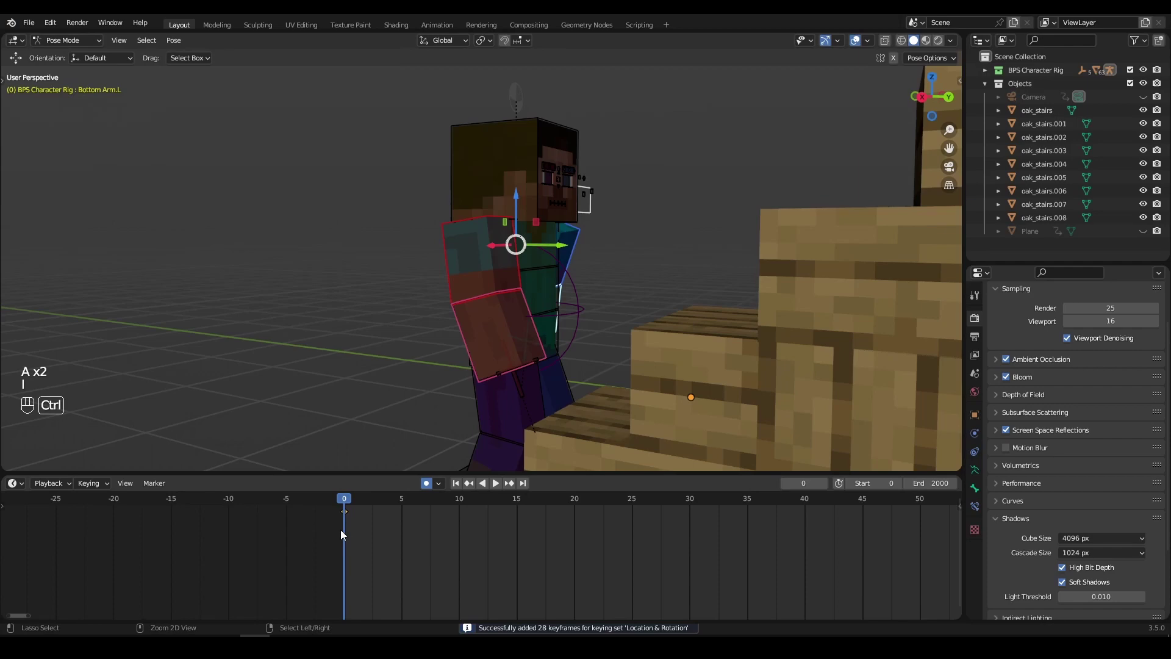
# Copy the arm keyframes from frame 0 and paste them flipped at frame 10
pyautogui.hotkey('ctrl', 'c')
pyautogui.click(458, 550)
pyautogui.moveTo(549, 342); pyautogui.dragTo(609, 373, button='middle')
pyautogui.hotkey('ctrl', 'shift', 'v')
pyautogui.moveTo(466, 549); pyautogui.dragTo(385, 551)
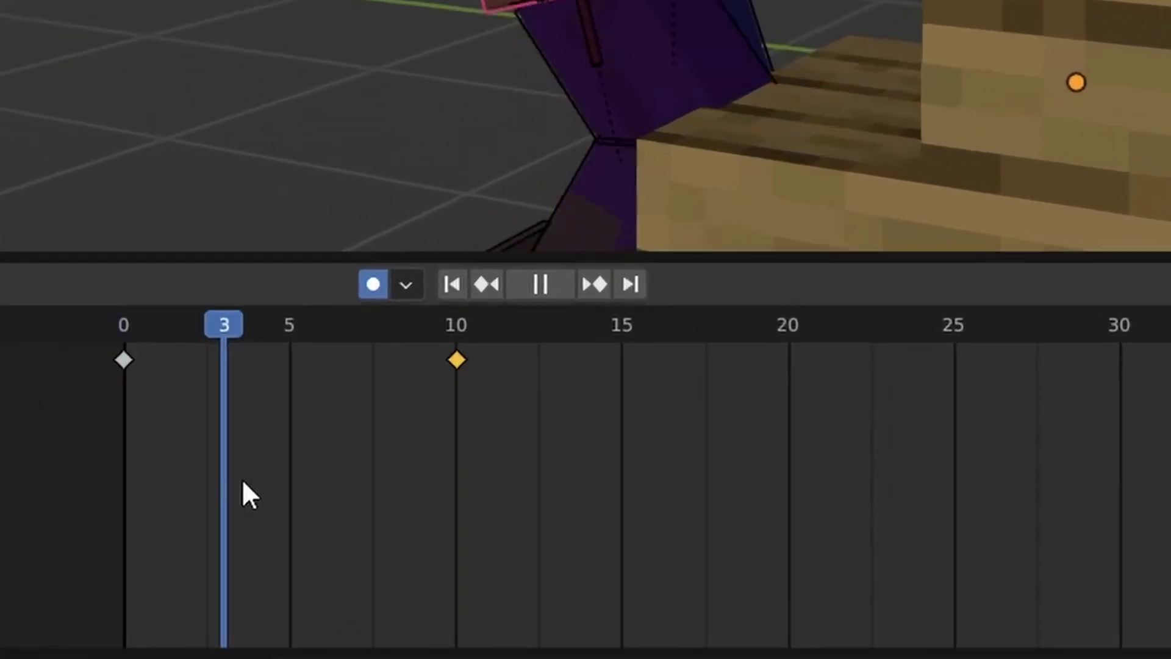
# Paste the arm keyframes unflipped at frame 20 and flipped at frame 30
pyautogui.moveTo(243, 482); pyautogui.dragTo(788, 537)
pyautogui.hotkey('ctrl', 'v')
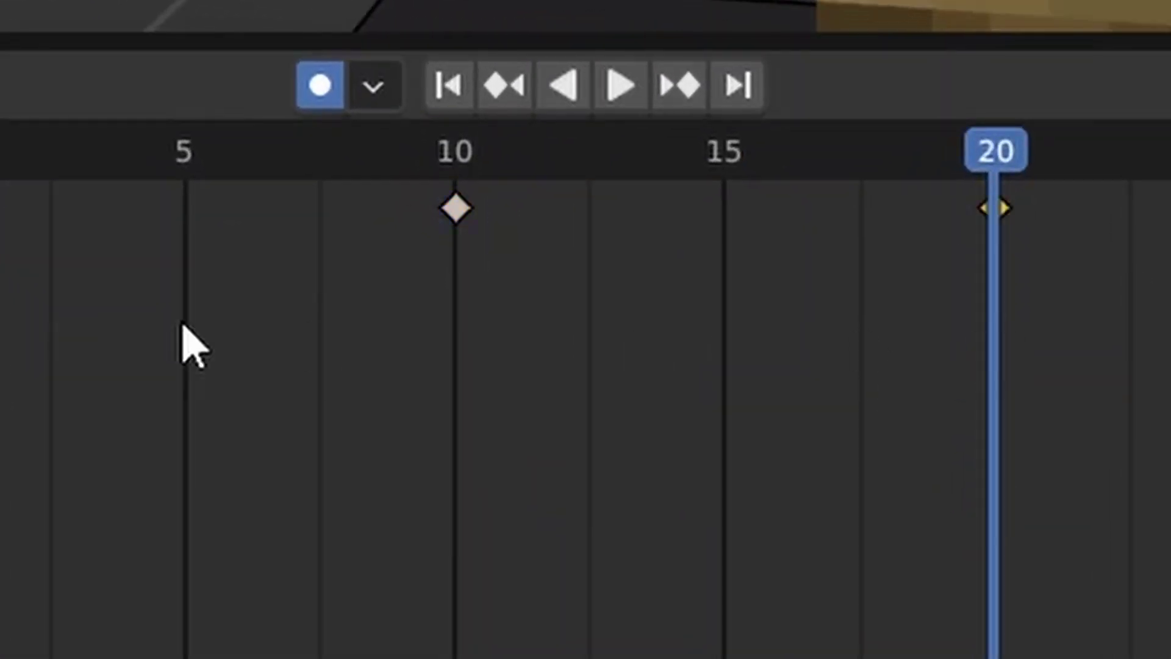
pyautogui.moveTo(183, 341); pyautogui.dragTo(1128, 376)
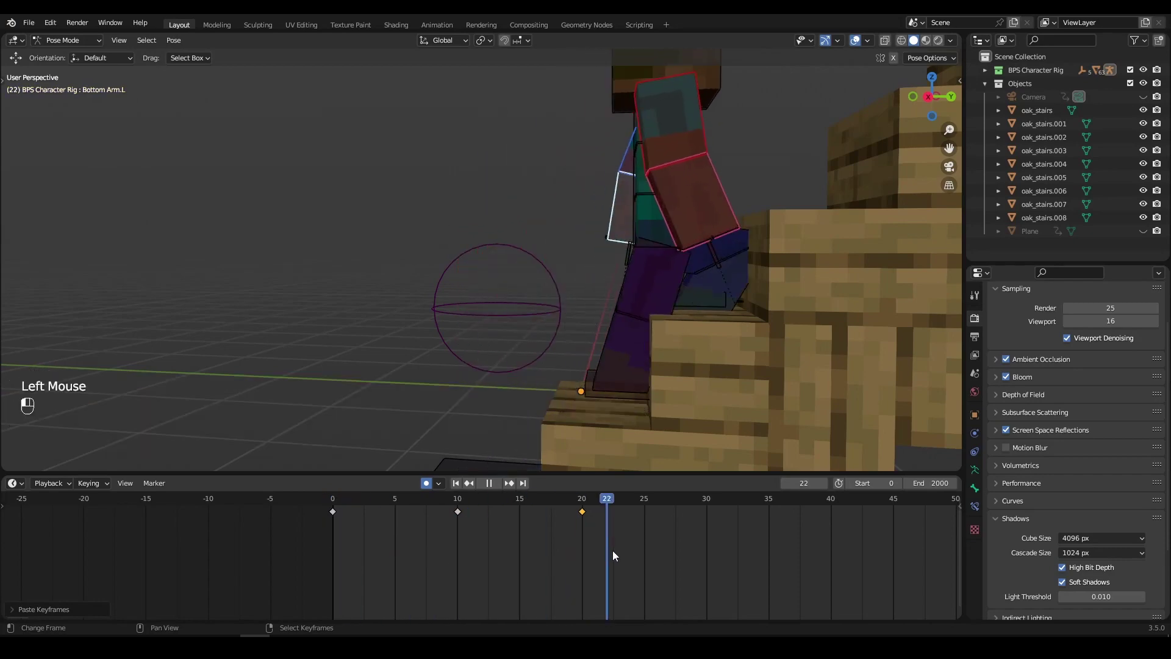
pyautogui.moveTo(612, 550); pyautogui.dragTo(706, 550)
pyautogui.click(582, 550)
pyautogui.hotkey('ctrl', 'v')
pyautogui.moveTo(394, 537); pyautogui.dragTo(701, 550)
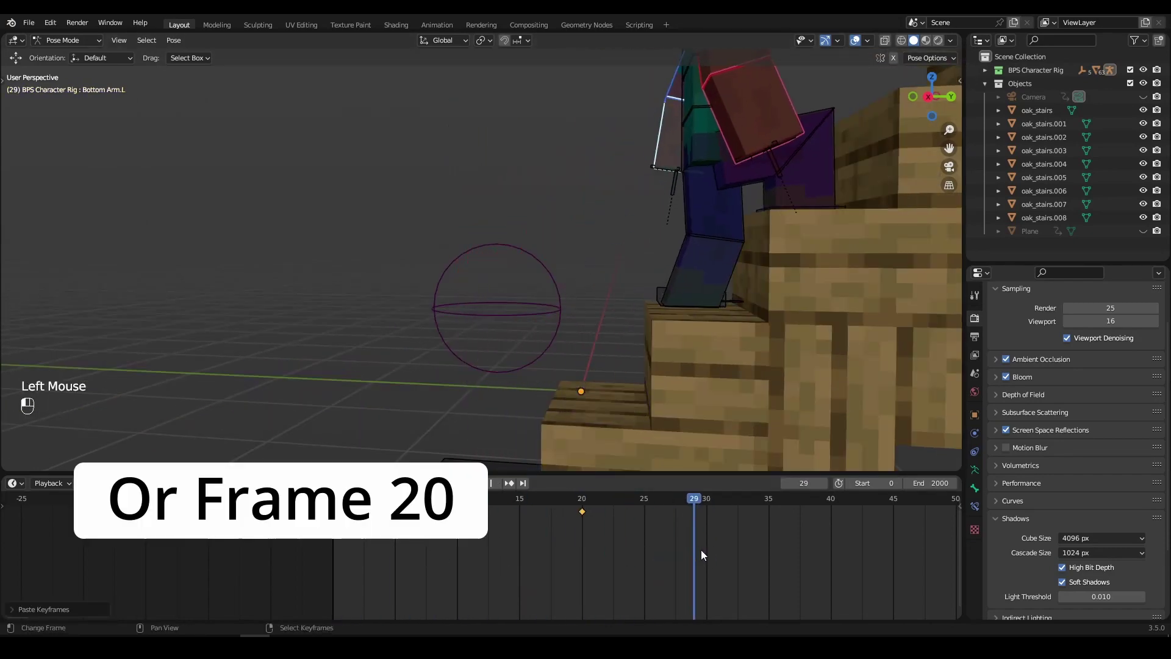
pyautogui.moveTo(610, 342); pyautogui.dragTo(612, 427, button='middle')
pyautogui.hotkey('ctrl', 'shift', 'v')
# Play back and scrub the animation from frame 0 to check the arm swing
pyautogui.click(333, 550)
pyautogui.press('space')
pyautogui.moveTo(549, 274)
pyautogui.mouseDown(button='middle')
pyautogui.moveTo(581, 263)
pyautogui.moveTo(549, 292)
pyautogui.mouseUp(button='middle')
pyautogui.scroll(-2, 580, 262)
pyautogui.click(352, 549)
pyautogui.scroll(-1, 470, 554)
pyautogui.click(711, 549)
pyautogui.scroll(-1, 631, 513)
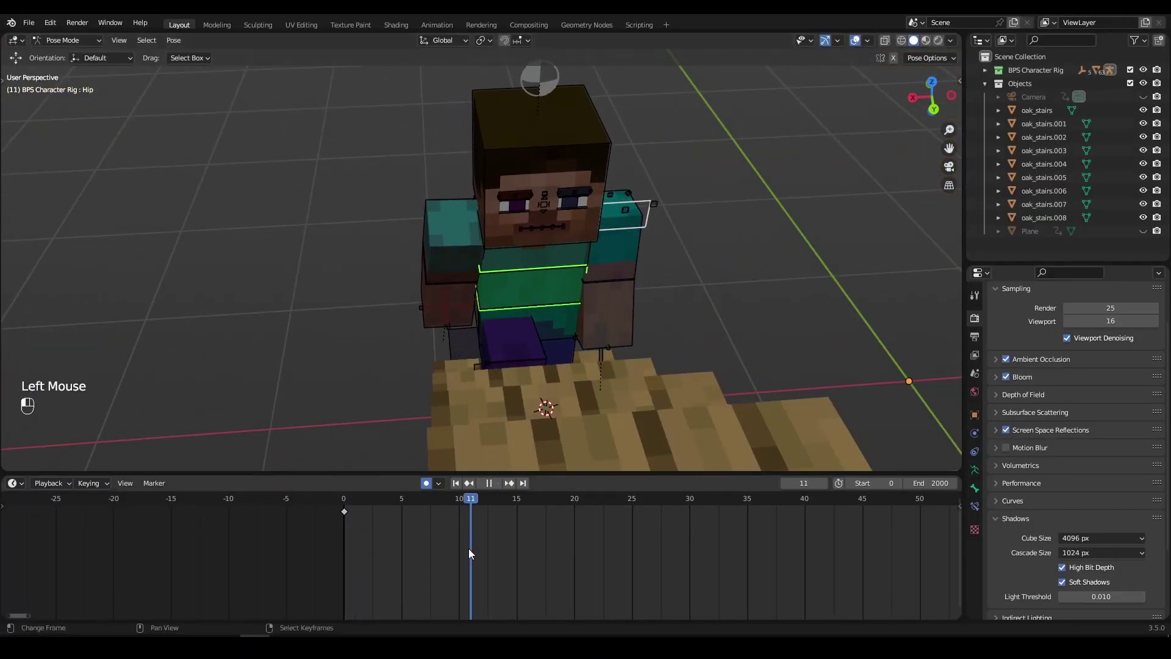
# Rotate the Hip bone at frame 10 and copy its keyframe
pyautogui.scroll(2, 537, 287)
pyautogui.press('r')
pyautogui.press('r')
pyautogui.click(459, 517)
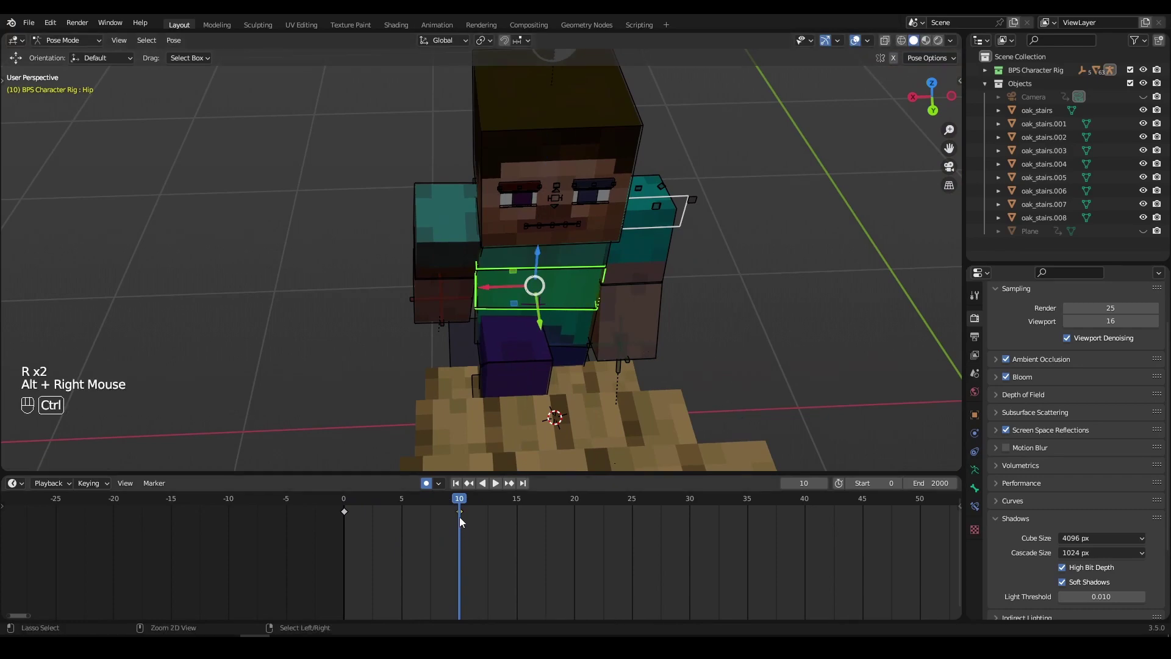
pyautogui.hotkey('ctrl', 'c')
# Rotate the Hip bone at frame 0, and paste the copied keyframe flipped at frame 20 and unflipped at frame 30
pyautogui.click(339, 518)
pyautogui.press('r')
pyautogui.moveTo(339, 518); pyautogui.dragTo(333, 562)
pyautogui.hotkey('shift', 'ctrl', 'v')
pyautogui.click(675, 539)
pyautogui.hotkey('ctrl', 'v')
# Play back the animation and view the hip motion from another angle
pyautogui.click(540, 537)
pyautogui.press('space')
pyautogui.moveTo(464, 317); pyautogui.dragTo(587, 416, button='middle')
pyautogui.click(468, 521)
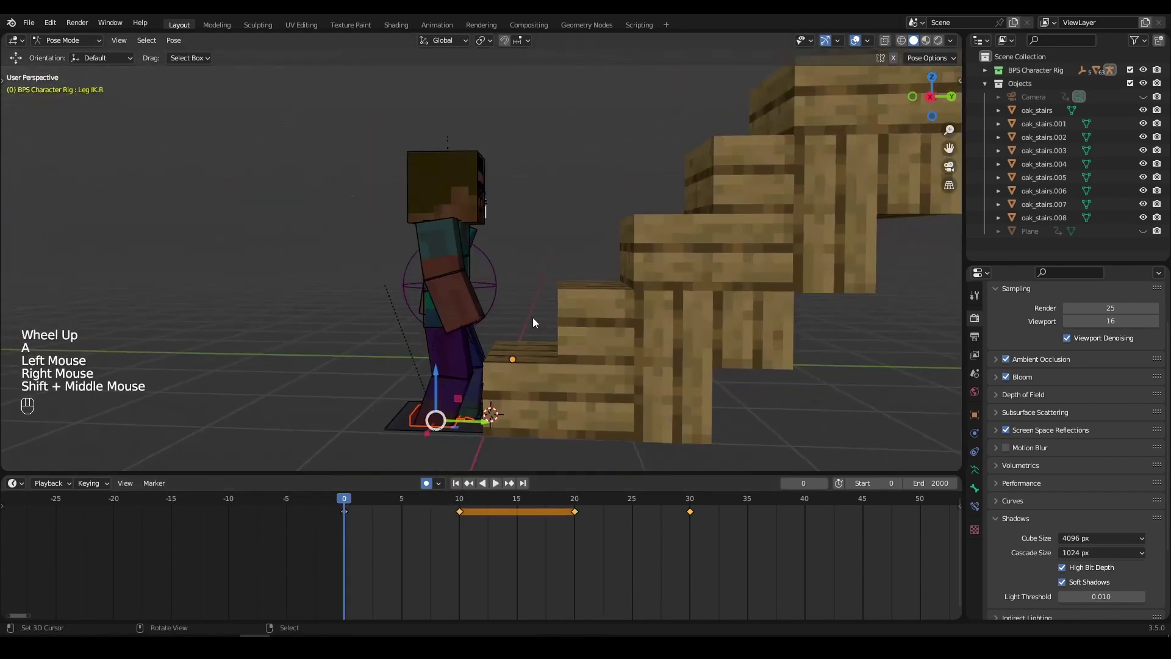
# Select the Hip bone and rotate it at frame 0 to follow the arm swing
pyautogui.scroll(2, 349, 293)
pyautogui.moveTo(390, 305); pyautogui.dragTo(349, 294, button='middle')
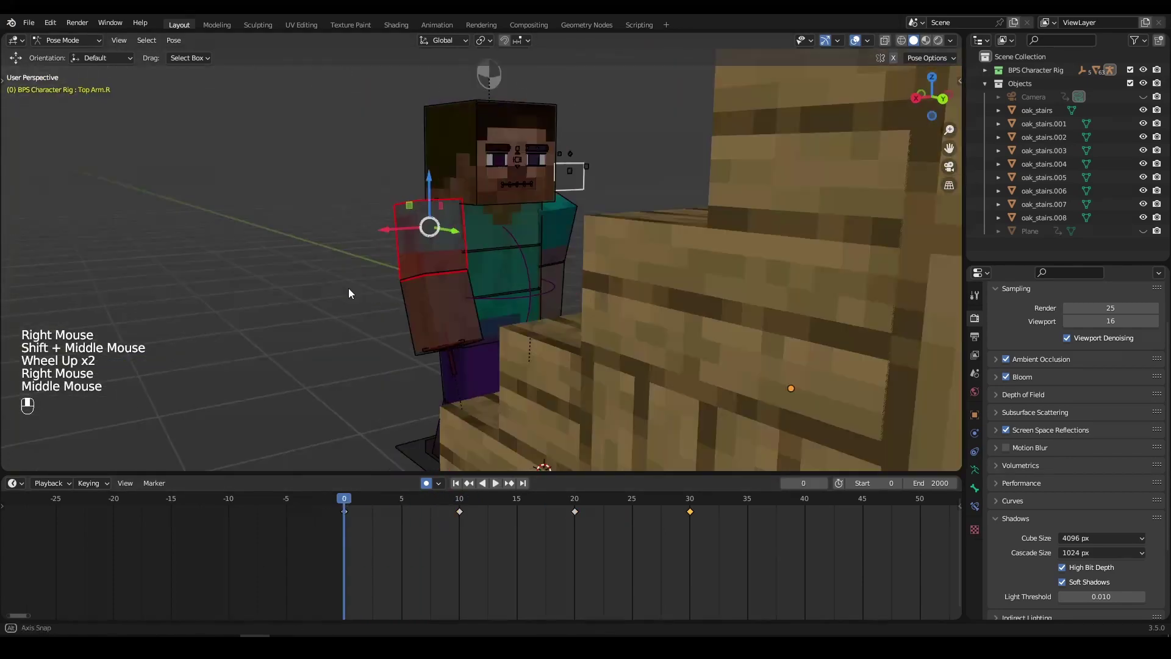
pyautogui.rightClick(509, 286)
pyautogui.moveTo(509, 287); pyautogui.dragTo(658, 300, button='middle')
pyautogui.press('r')
# Go to frame 10, rotate the Hip bone there, and copy its keyframe
pyautogui.moveTo(386, 513); pyautogui.dragTo(459, 525)
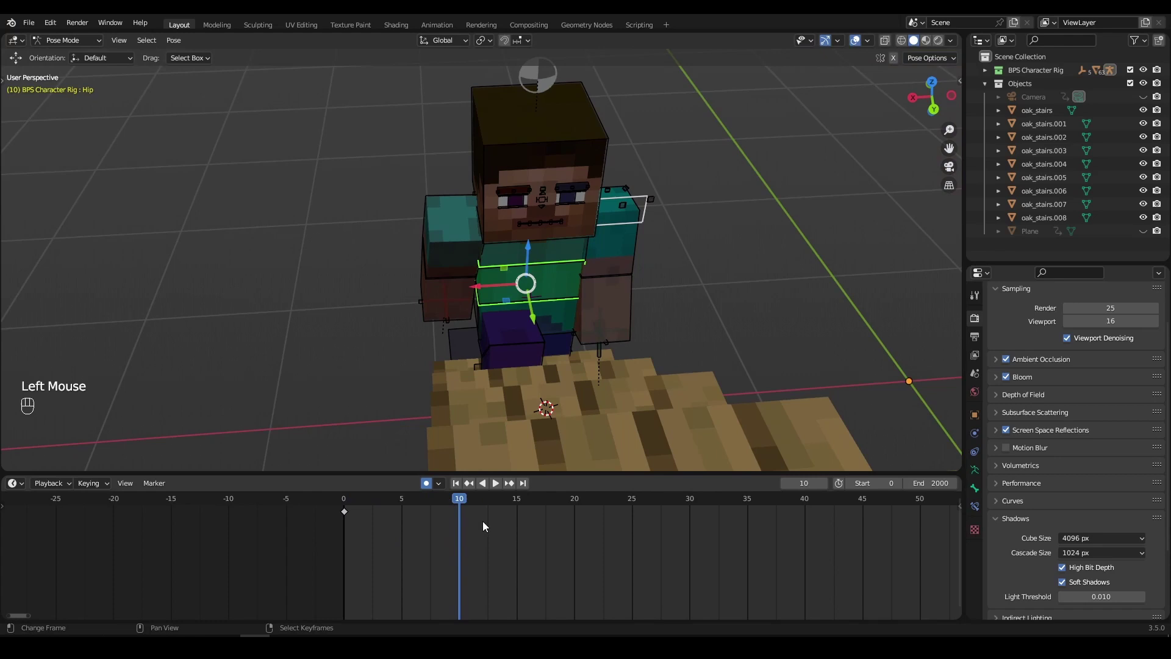
pyautogui.scroll(2, 481, 304)
pyautogui.press('r')
pyautogui.press('r')
pyautogui.keyDown('alt'); pyautogui.rightClick(459, 526); pyautogui.keyUp('alt')
pyautogui.hotkey('ctrl', 'c')
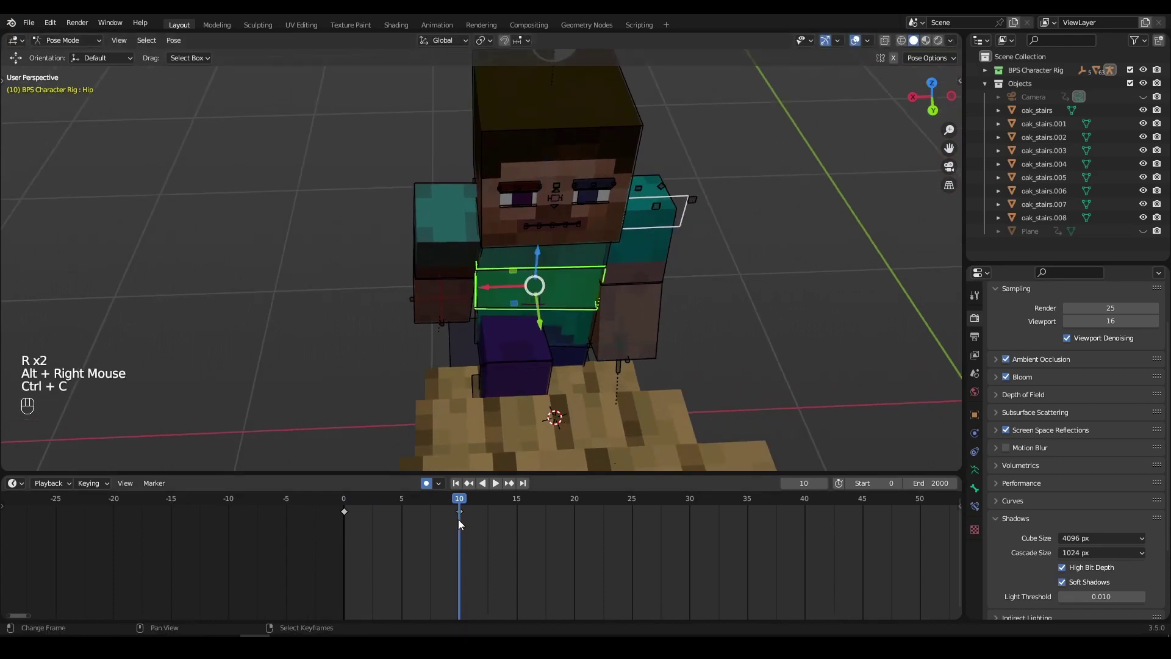
# Adjust the Hip rotation at frame 0, and paste the frame 10 keyframe flipped at frame 20 and unflipped at frame 30
pyautogui.click(344, 519)
pyautogui.press('r')
pyautogui.moveTo(344, 518); pyautogui.dragTo(573, 521)
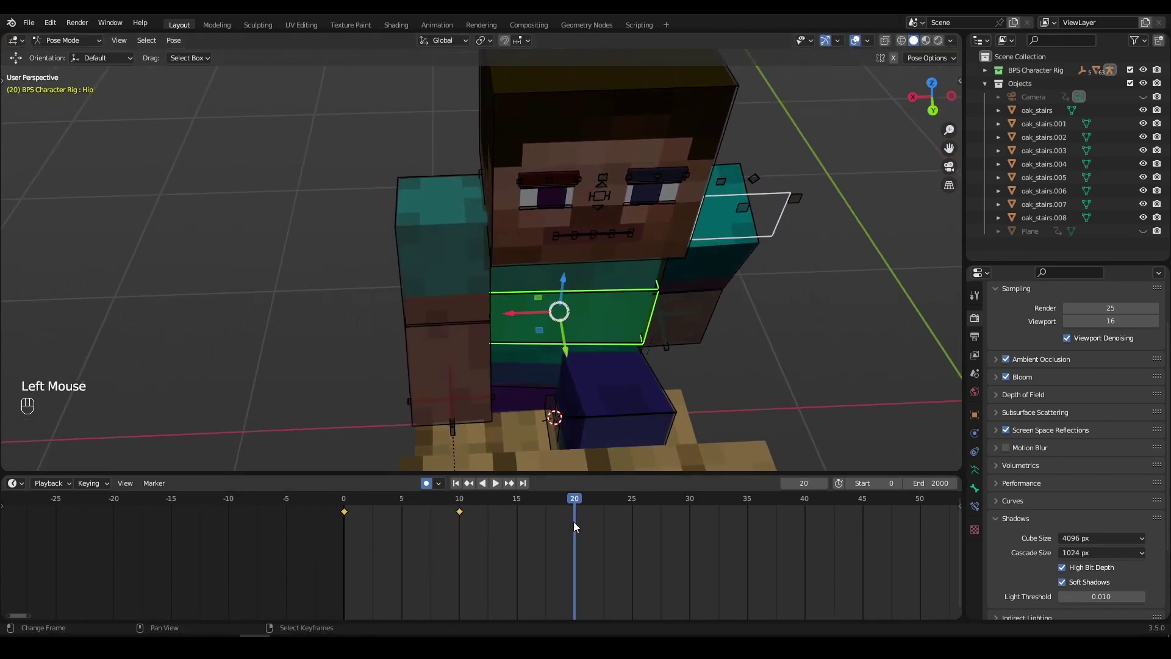
pyautogui.hotkey('ctrl', 'shift', 'v')
pyautogui.click(688, 542)
pyautogui.hotkey('ctrl', 'v')
# Play back the full walk from frame 0, stop it, and return to the first frame
pyautogui.click(343, 534)
pyautogui.press('space')
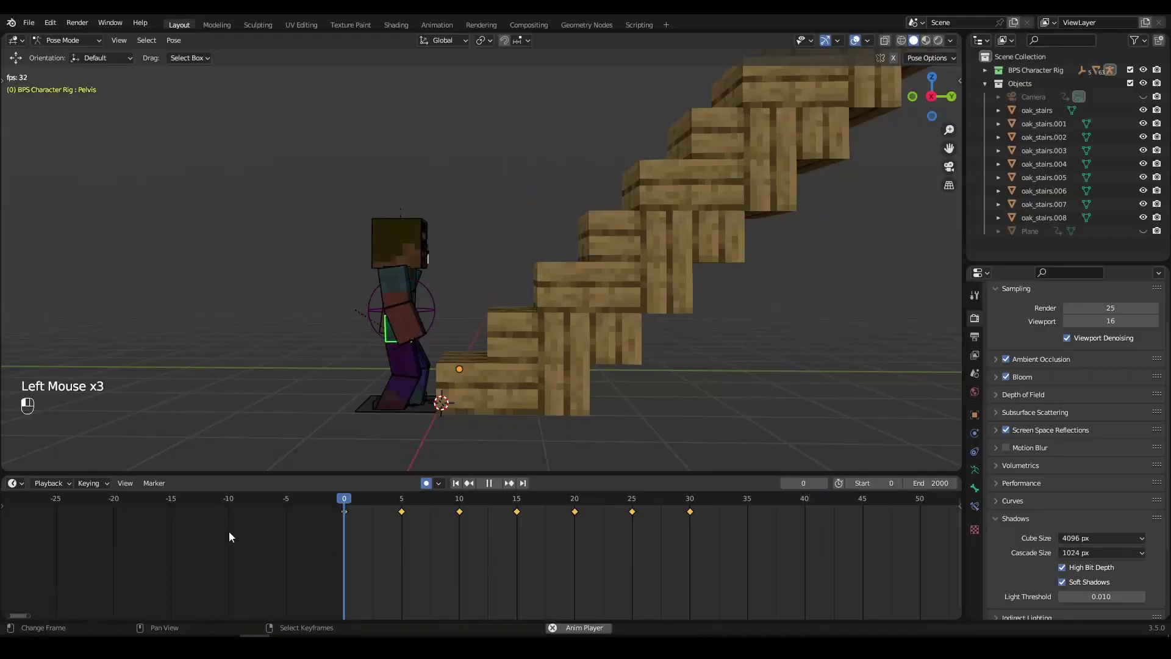
pyautogui.scroll(1, 374, 281)
pyautogui.press('space')
pyautogui.click(455, 482)
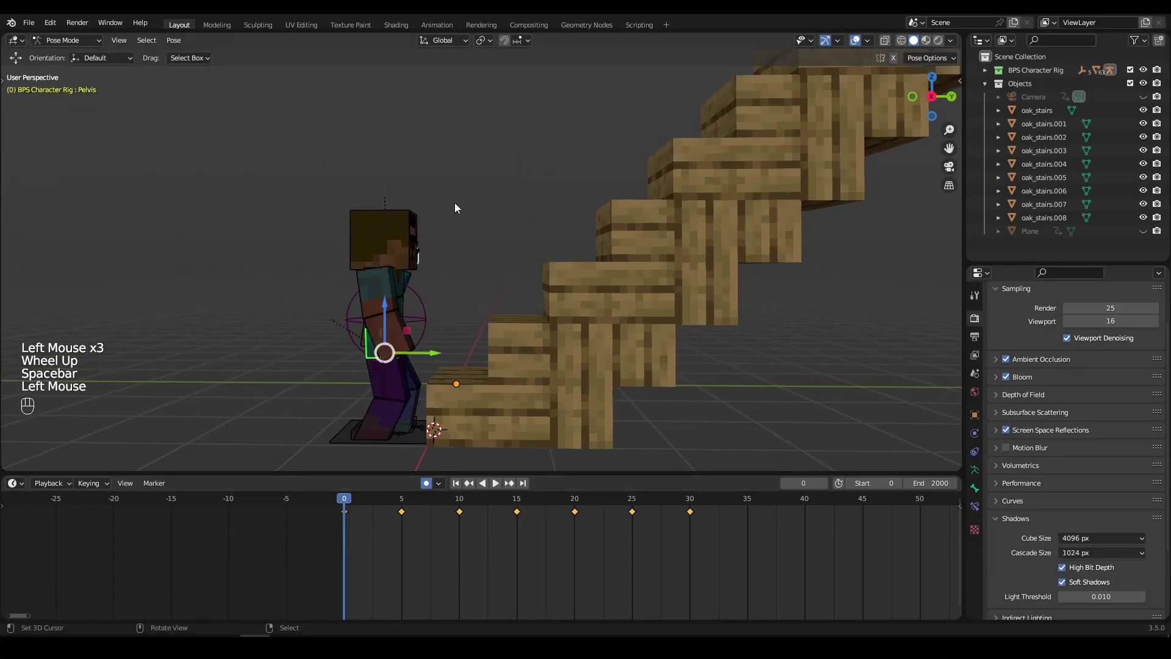
# Keyframe the Head bone's rotation at frame 0, and tilt the head again at frame 30
pyautogui.rightClick(383, 239)
pyautogui.press('r')
pyautogui.click(737, 284)
pyautogui.moveTo(366, 514); pyautogui.dragTo(689, 573)
pyautogui.press('r')
pyautogui.press('r')
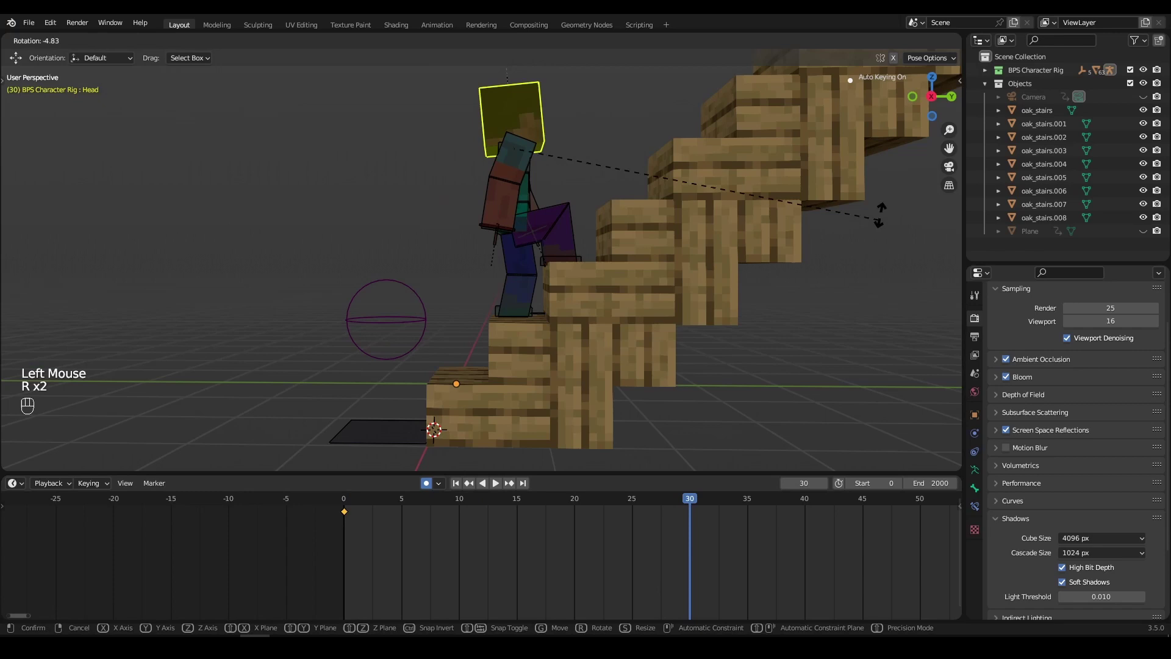
pyautogui.click(393, 550)
# Play back the walk to check the head motion, stop it, and return to the first frame
pyautogui.press('space')
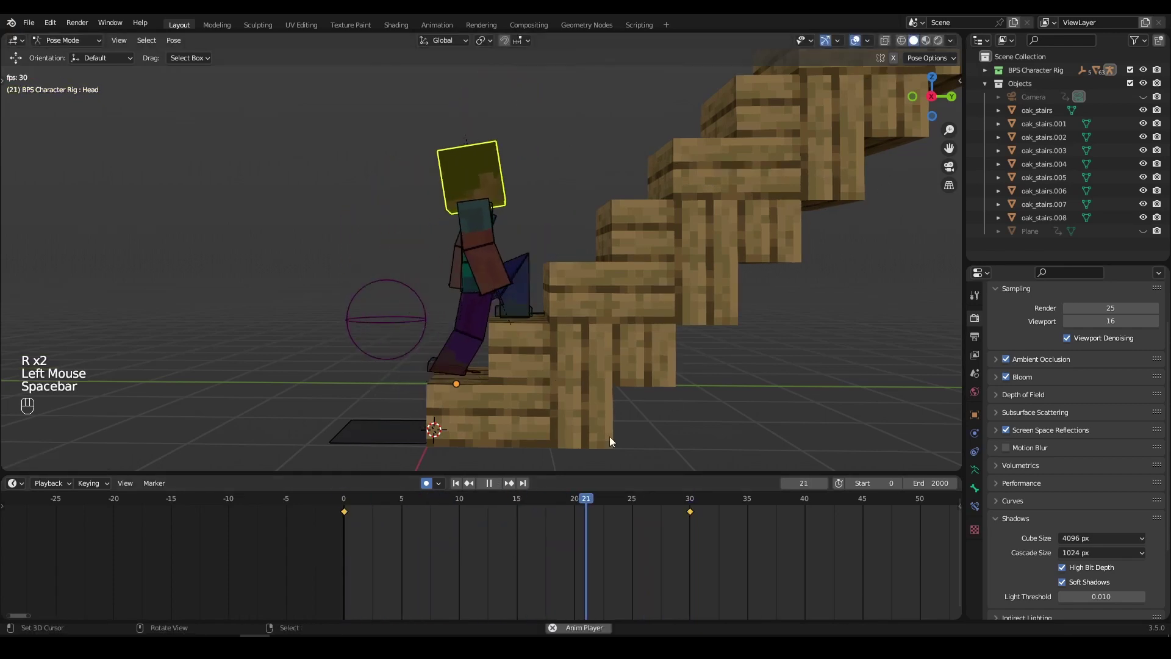
pyautogui.press('space')
pyautogui.click(456, 482)
# Select all bones of the rig and stretch their keyframes from frame 0 so the last one lands on frame 45
pyautogui.press('a')
pyautogui.press('a')
pyautogui.press('a')
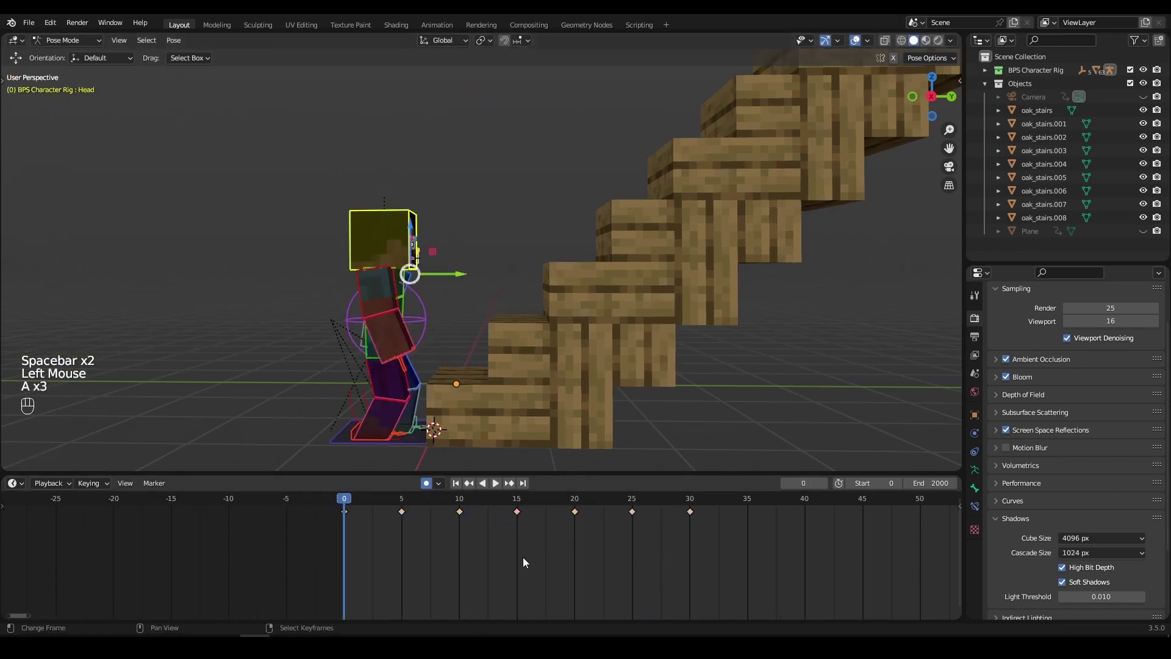
pyautogui.press('s')
pyautogui.click(649, 555)
# Play the slowed walk, switch to the right side view, and hide the viewport overlays
pyautogui.press('space')
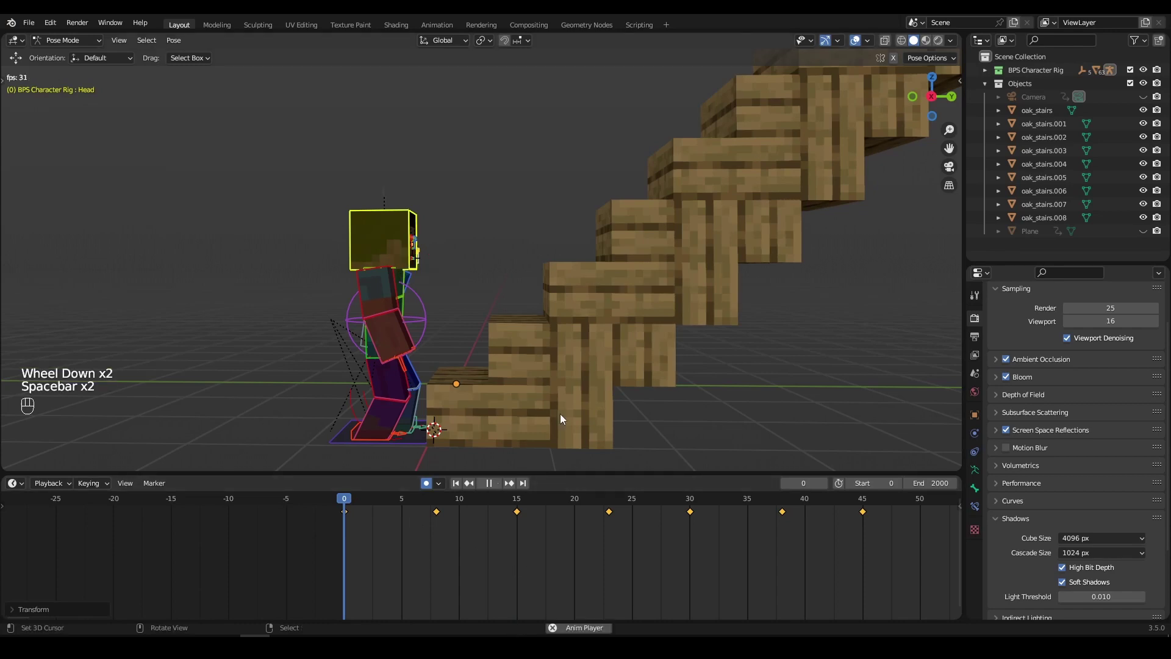
pyautogui.click(290, 369)
pyautogui.press('KP_3')
pyautogui.press('space')
pyautogui.click(855, 41)
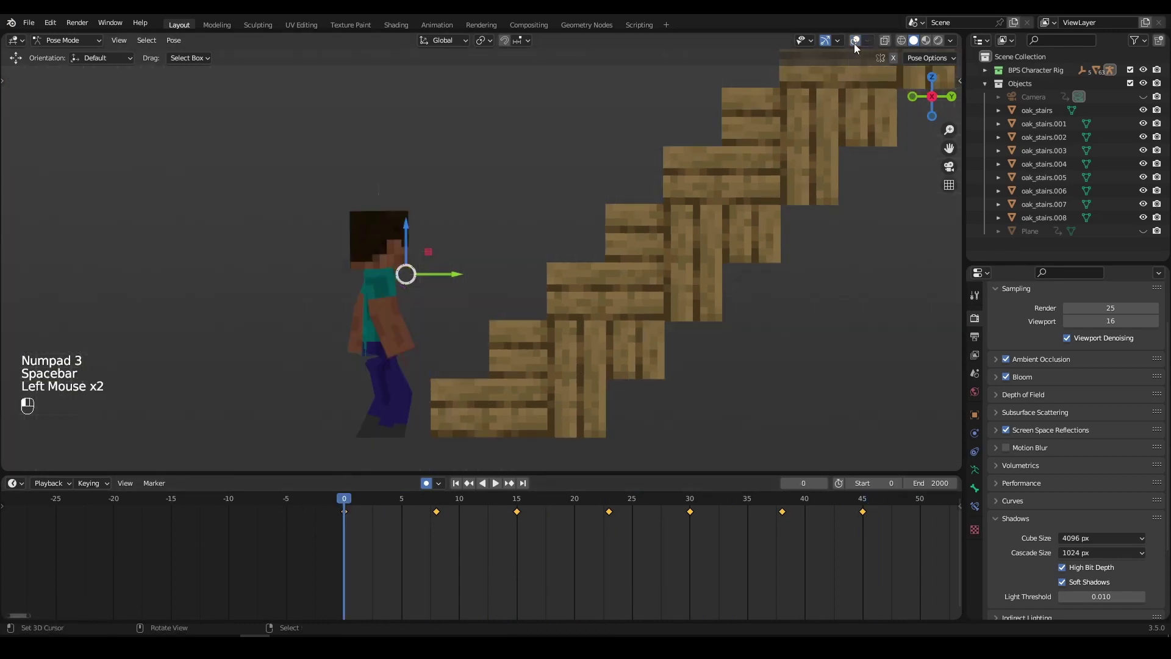
# Deselect all bones and replay the slowed walk from frame 0 in the clean side view
pyautogui.press('a')
pyautogui.press('a')
pyautogui.press('space')
pyautogui.scroll(-2, 381, 527)
pyautogui.click(380, 527)
pyautogui.press('space')
pyautogui.click(344, 525)
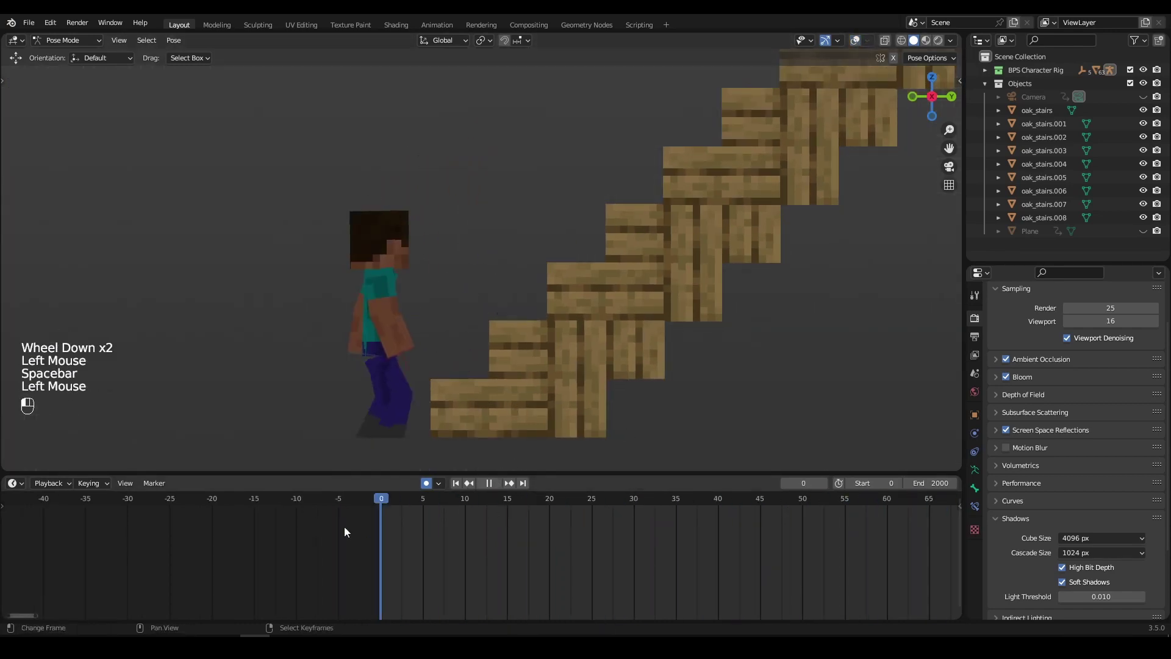
pyautogui.press('space')
# Check the foot's clearance at the first stair between frames 0 and 5, and shift the Root bone away from the stair along Y at frame 0
pyautogui.scroll(-1, 549, 323)
pyautogui.moveTo(549, 323); pyautogui.dragTo(470, 306, button='middle')
pyautogui.click(484, 362)
pyautogui.click(596, 452)
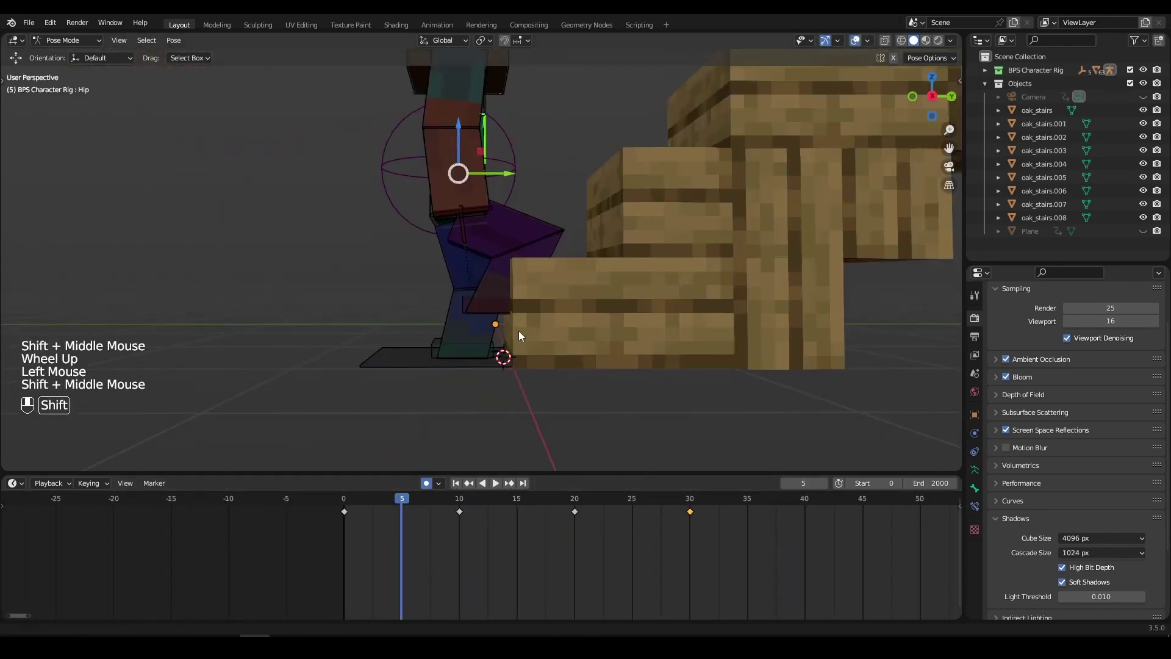
pyautogui.keyDown('shift'); pyautogui.moveTo(519, 335); pyautogui.dragTo(501, 359, button='middle'); pyautogui.keyUp('shift')
pyautogui.click(501, 358)
pyautogui.click(347, 533)
pyautogui.click(429, 536)
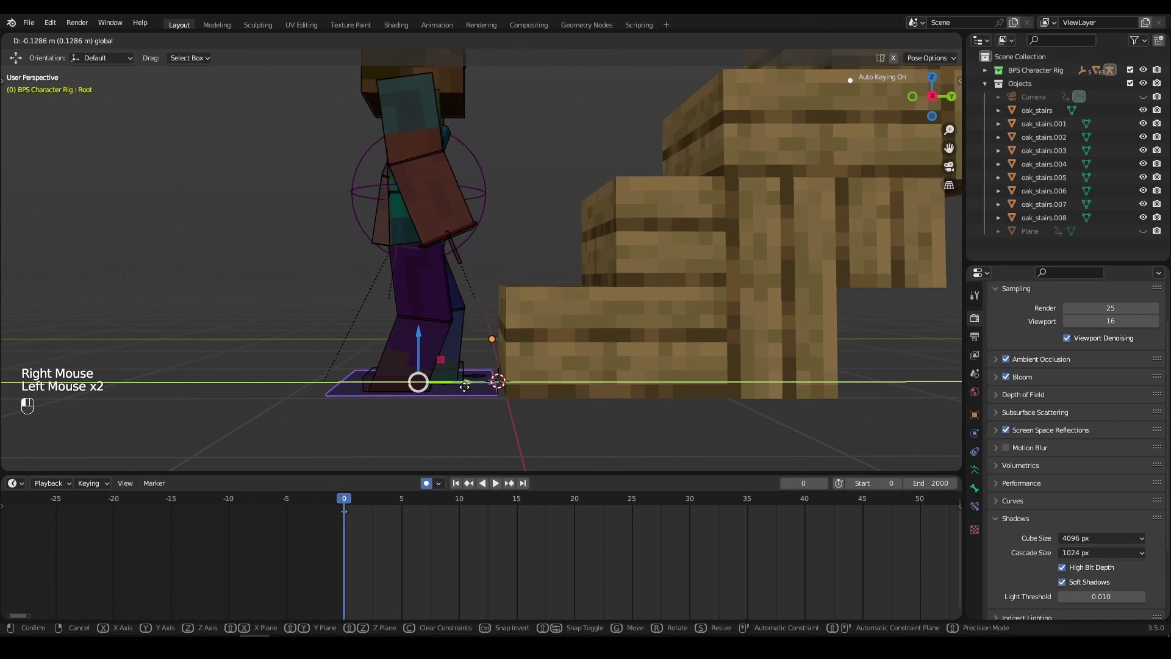
pyautogui.moveTo(401, 540); pyautogui.dragTo(342, 536)
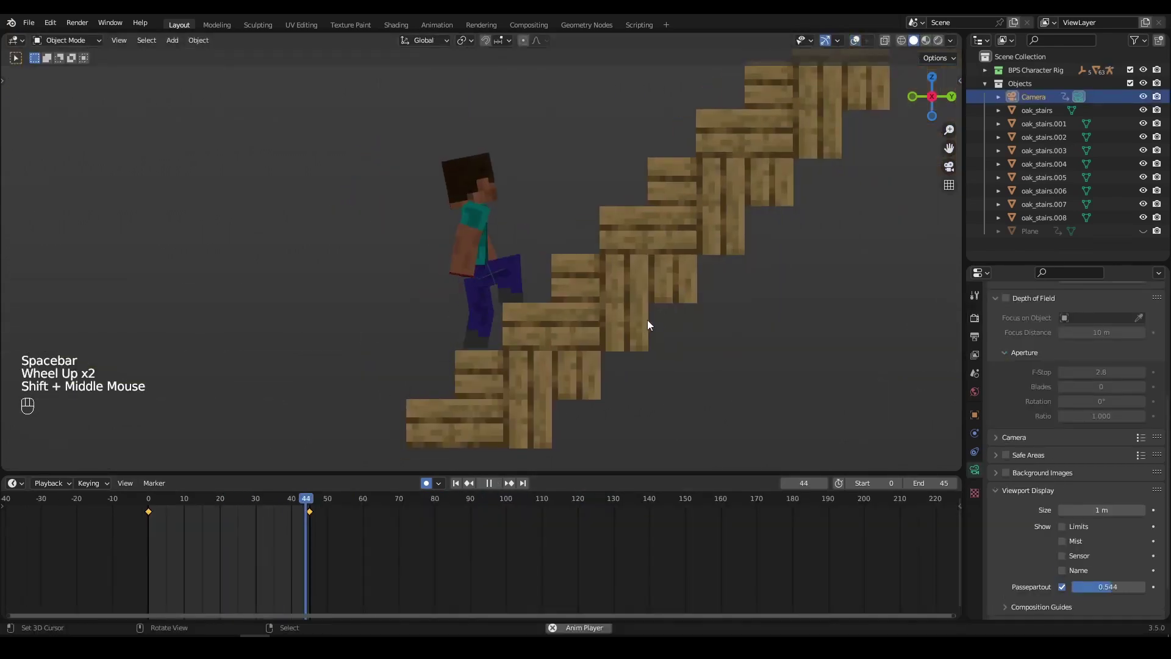
# Switch the viewport to the opposite side view
pyautogui.press('ctrl+KP_3')
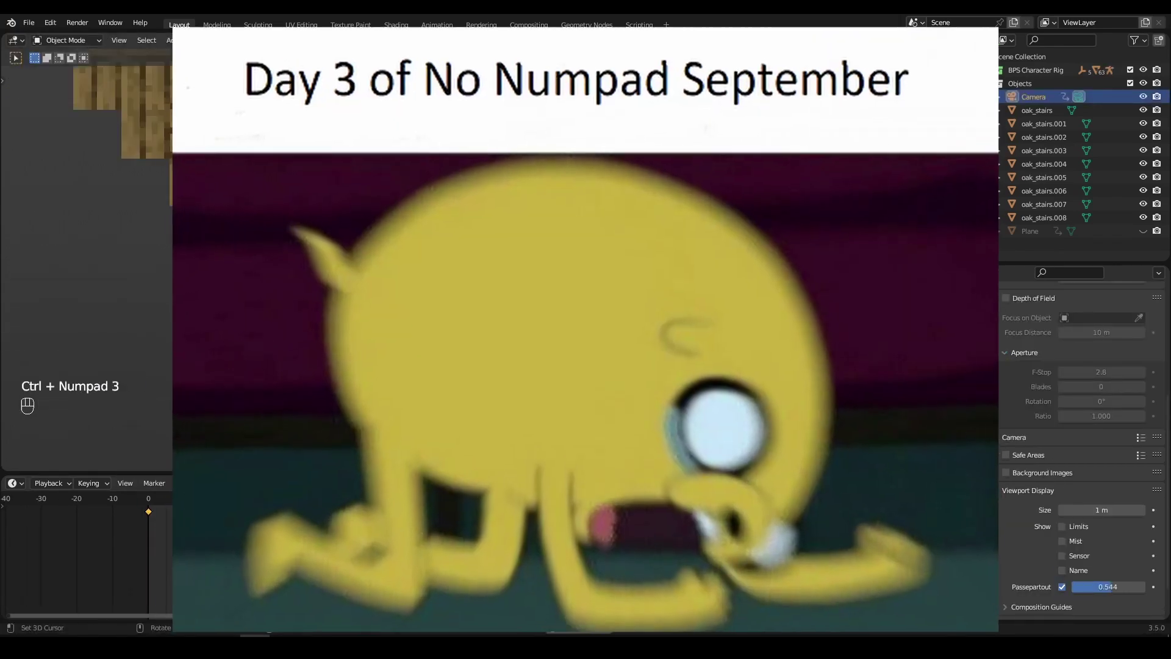